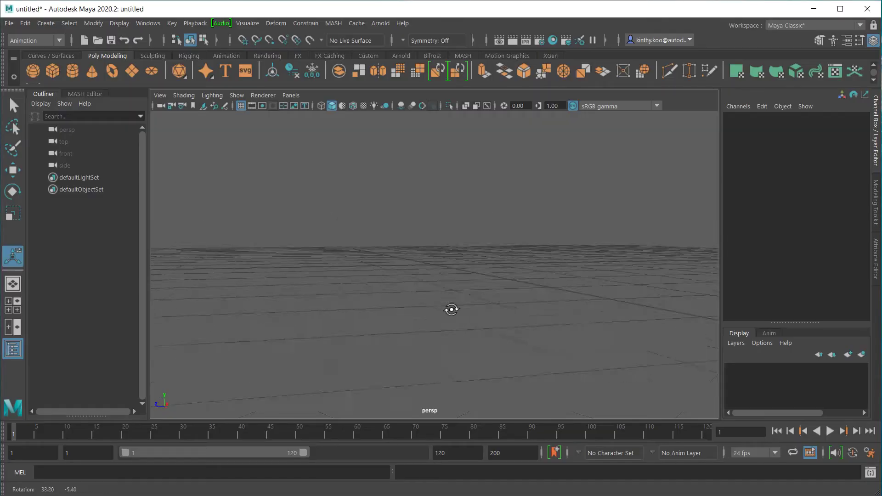
# Create a polygon cube and scale it uniformly to 2.425.
pyautogui.click(57, 73)
pyautogui.press('r')
pyautogui.moveTo(441, 270); pyautogui.dragTo(508, 270)
pyautogui.moveTo(390, 278)
pyautogui.keyDown('alt'); pyautogui.mouseDown()
pyautogui.moveTo(402, 280)
pyautogui.moveTo(370, 288)
pyautogui.mouseUp(); pyautogui.keyUp('alt')
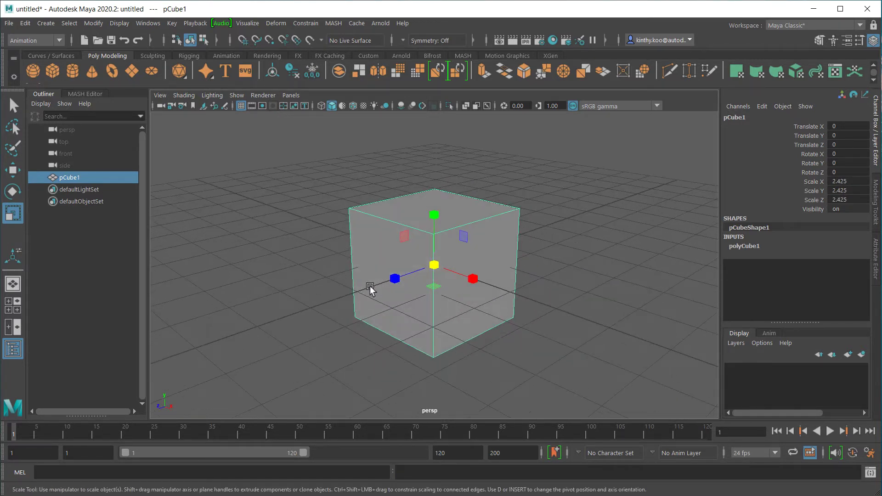
pyautogui.keyDown('alt'); pyautogui.moveTo(370, 288); pyautogui.dragTo(390, 271, button='middle'); pyautogui.keyUp('alt')
# Set the cube's width, height and depth subdivisions to 3.
pyautogui.click(754, 250)
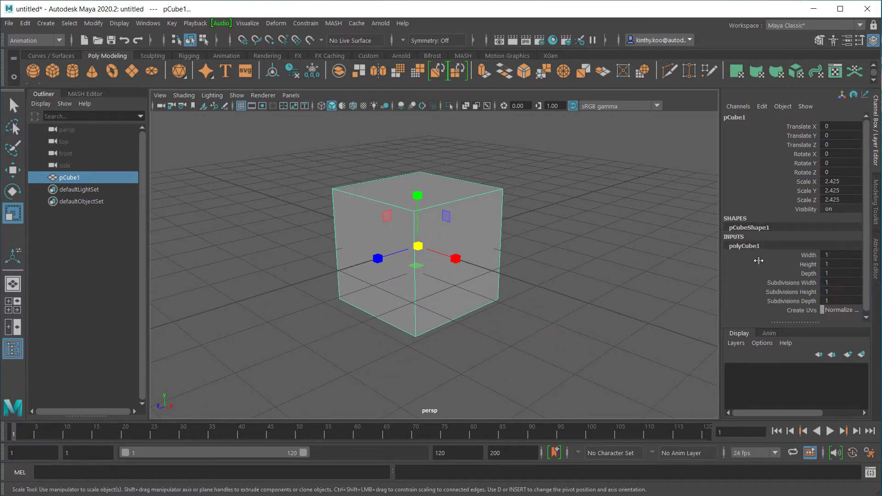
pyautogui.moveTo(806, 284); pyautogui.dragTo(806, 300)
pyautogui.moveTo(593, 299); pyautogui.dragTo(599, 300, button='middle')
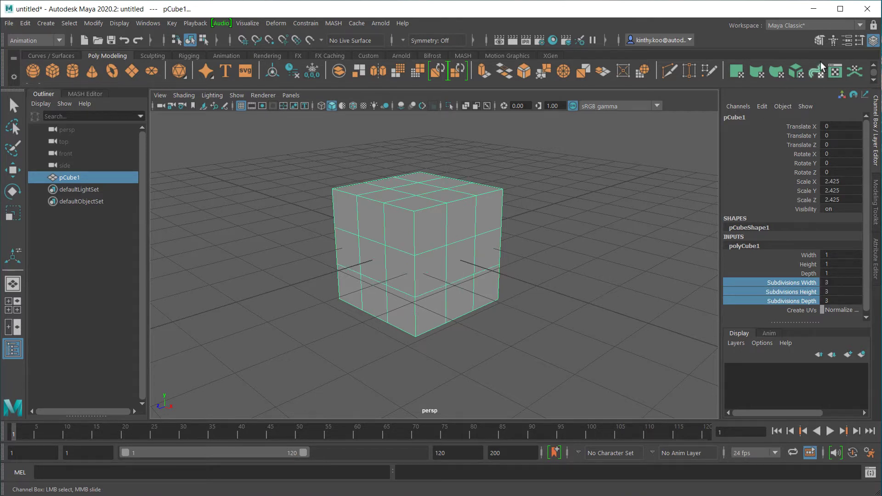
pyautogui.click(819, 41)
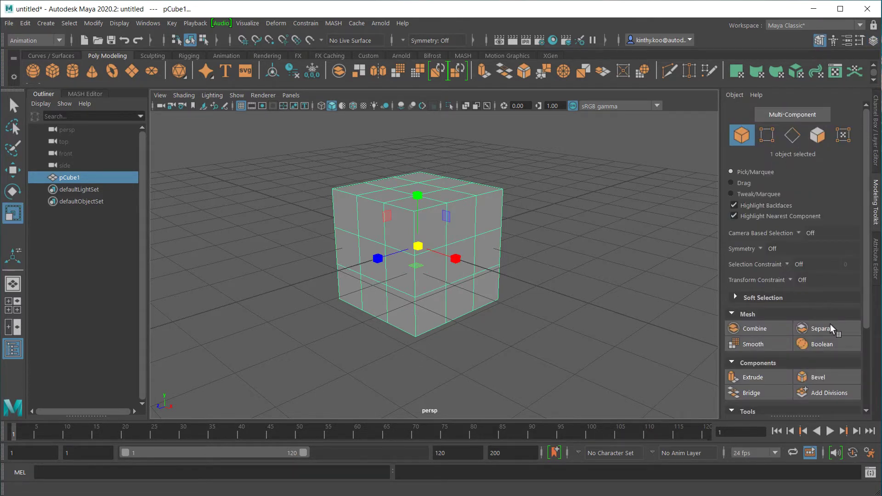
# Bevel all the cube's edges with 3 segments and fraction 0.8.
pyautogui.click(823, 374)
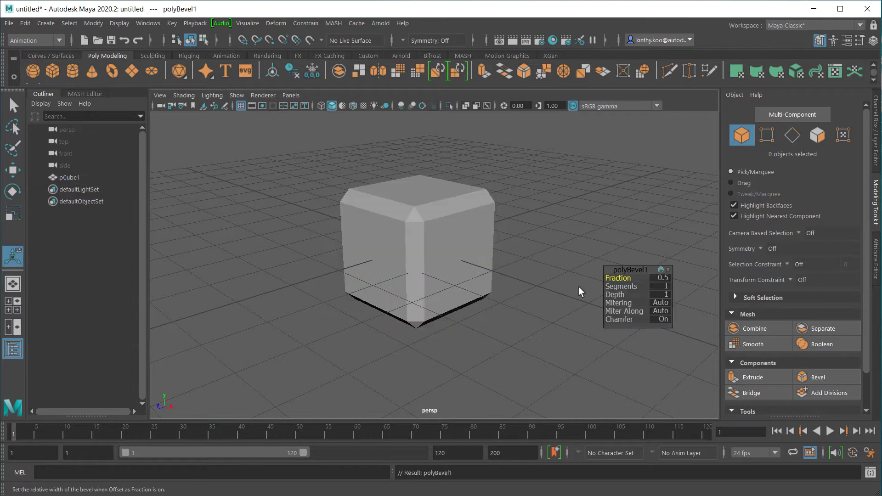
pyautogui.click(627, 287)
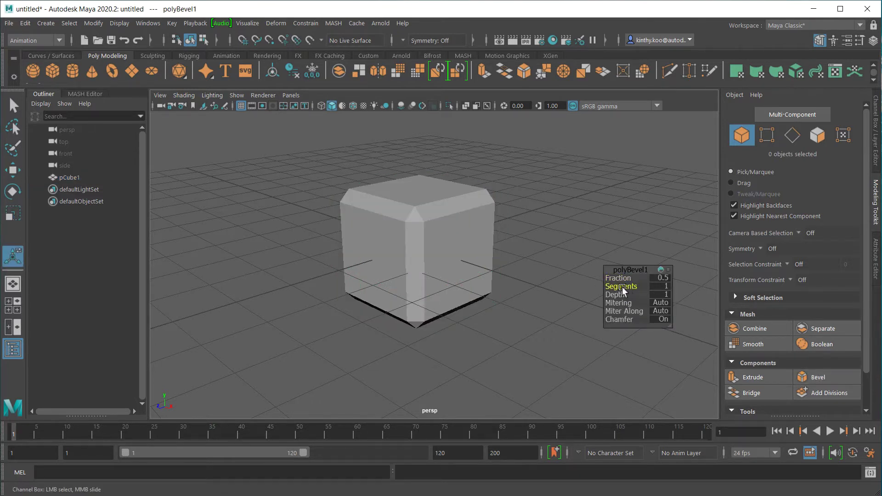
pyautogui.click(623, 290)
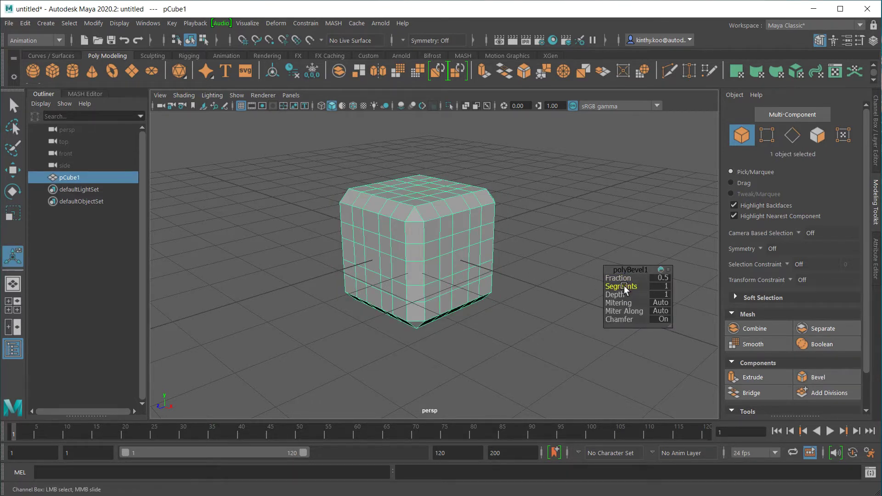
pyautogui.moveTo(626, 285); pyautogui.dragTo(626, 277)
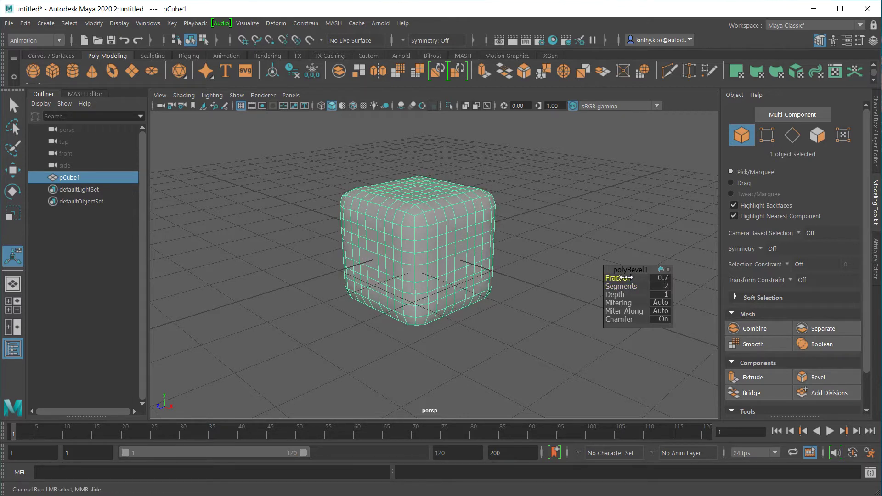
pyautogui.click(623, 287)
pyautogui.moveTo(623, 287); pyautogui.dragTo(623, 277, button='middle')
pyautogui.click(623, 277)
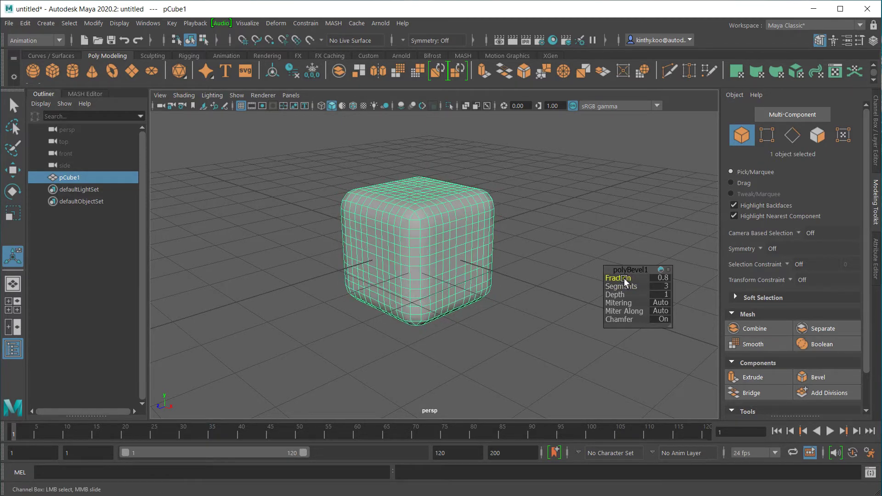
# Orbit around the rounded cube to inspect it, then reselect it.
pyautogui.moveTo(503, 295)
pyautogui.keyDown('alt'); pyautogui.mouseDown()
pyautogui.moveTo(458, 290)
pyautogui.moveTo(506, 298)
pyautogui.mouseUp(); pyautogui.keyUp('alt')
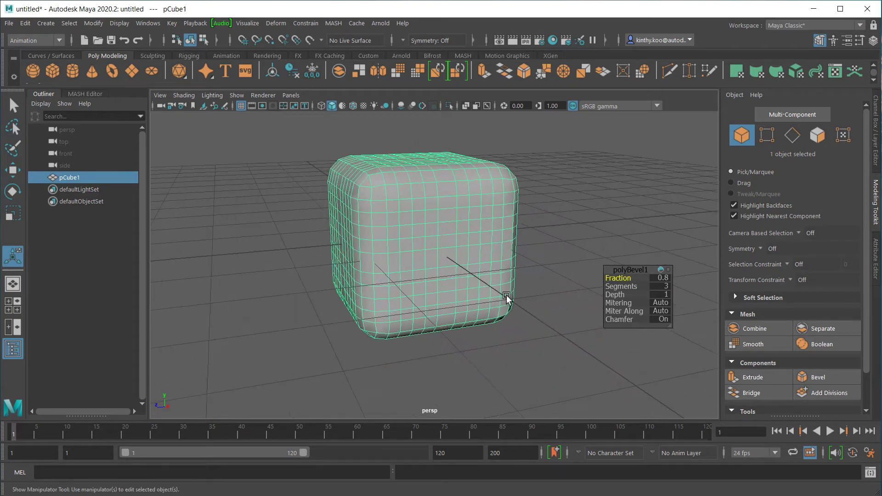
pyautogui.click(559, 244)
pyautogui.moveTo(392, 220)
pyautogui.keyDown('alt'); pyautogui.mouseDown()
pyautogui.moveTo(558, 244)
pyautogui.moveTo(574, 236)
pyautogui.moveTo(508, 250)
pyautogui.moveTo(426, 237)
pyautogui.moveTo(500, 248)
pyautogui.moveTo(447, 250)
pyautogui.moveTo(506, 239)
pyautogui.moveTo(472, 250)
pyautogui.mouseUp(); pyautogui.keyUp('alt')
pyautogui.click(417, 233)
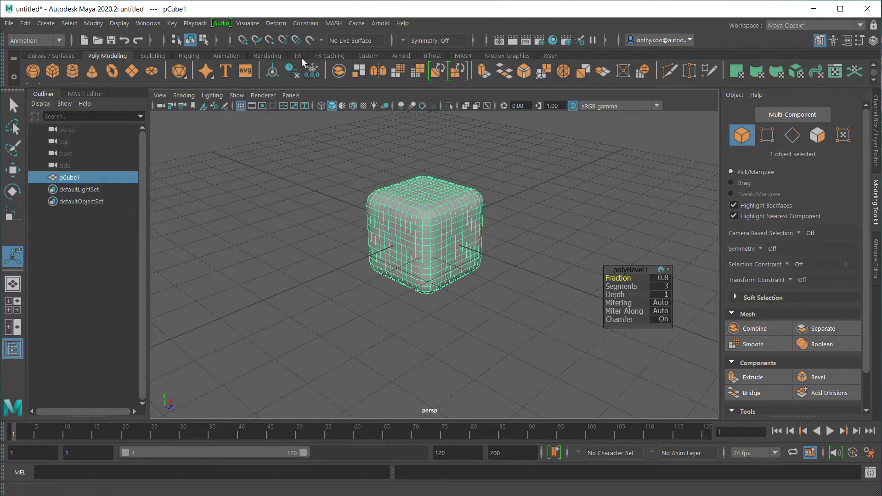
# Create MASH1 from the bevelled cube and show MASH1_Distribute's attributes.
pyautogui.click(337, 27)
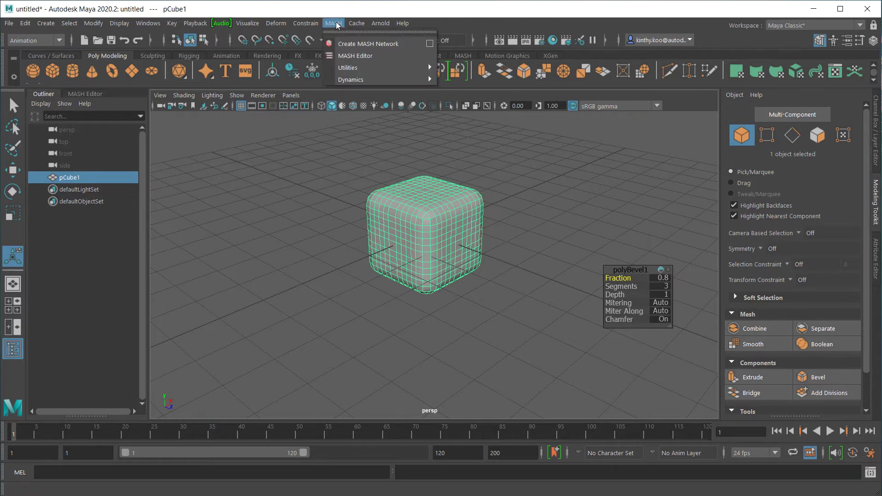
pyautogui.click(350, 42)
pyautogui.moveTo(492, 212)
pyautogui.keyDown('alt'); pyautogui.mouseDown()
pyautogui.moveTo(393, 207)
pyautogui.moveTo(359, 174)
pyautogui.moveTo(431, 210)
pyautogui.moveTo(466, 207)
pyautogui.mouseUp(); pyautogui.keyUp('alt')
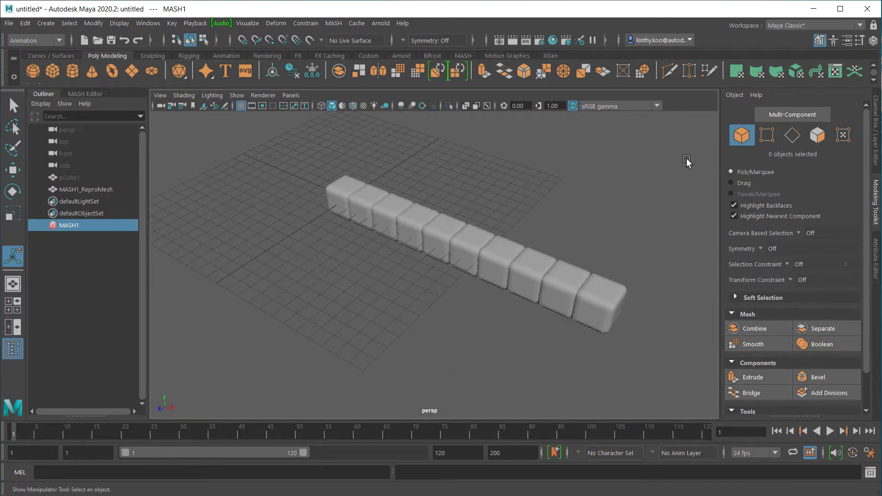
pyautogui.click(84, 94)
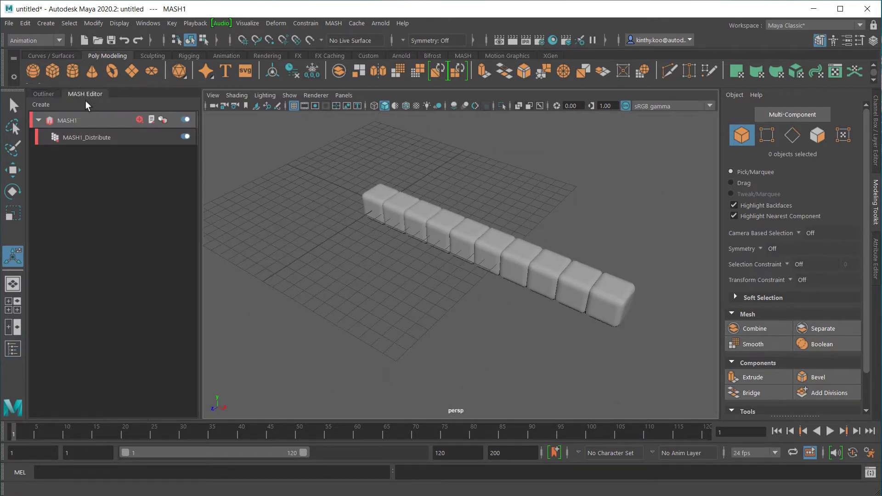
pyautogui.click(90, 137)
pyautogui.hotkey('ctrl', 'a')
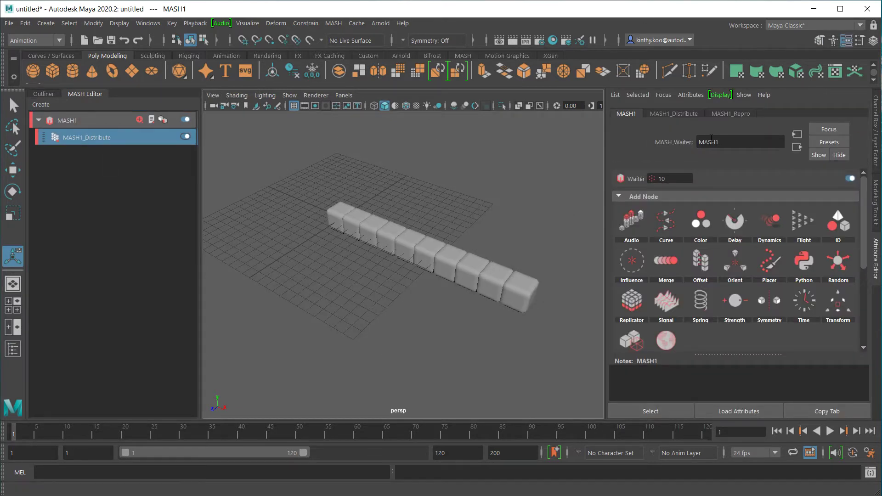
# Set MASH1_Distribute to Grid with Y count 2, X spacing 7.742 and Z spacing 8.468.
pyautogui.click(96, 138)
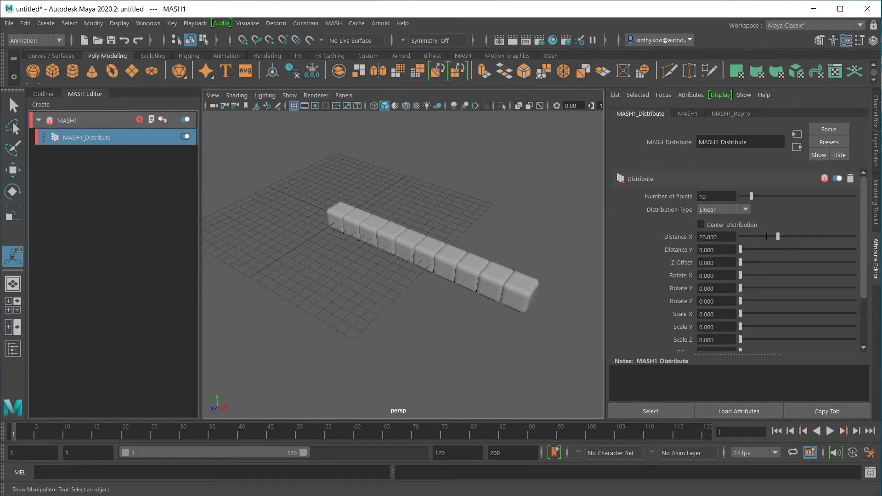
pyautogui.click(723, 210)
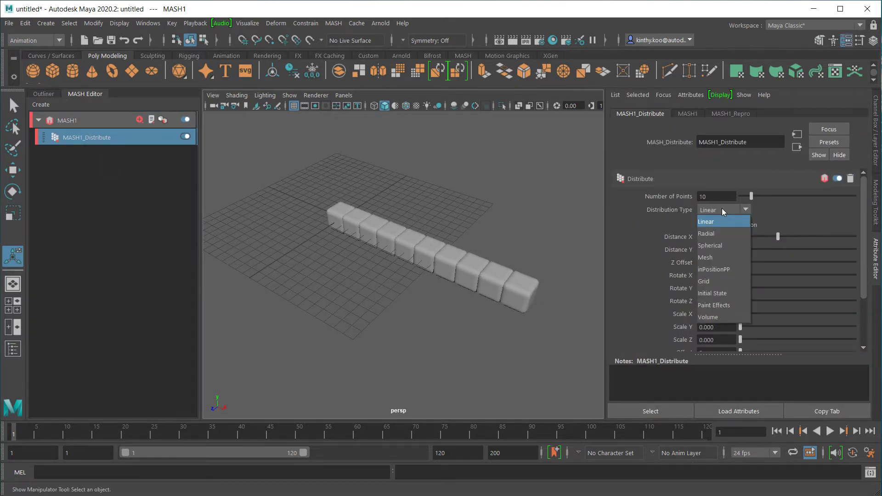
pyautogui.click(720, 280)
pyautogui.moveTo(750, 287); pyautogui.dragTo(745, 285)
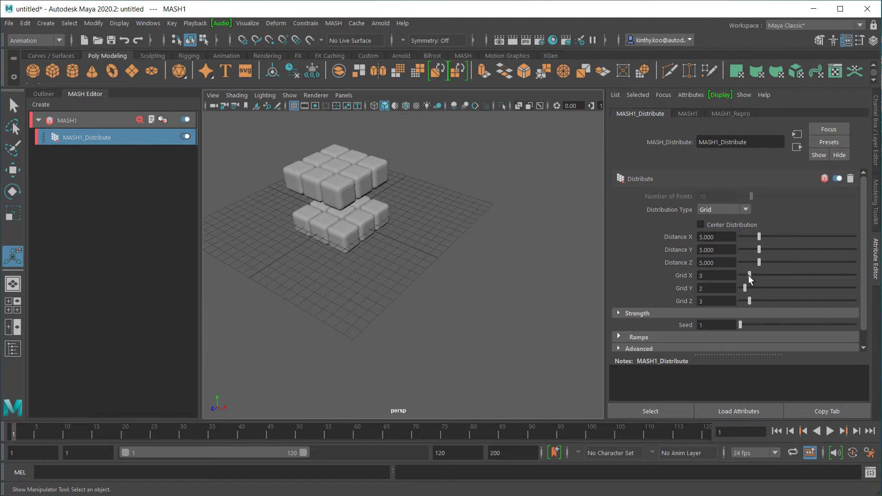
pyautogui.moveTo(768, 233); pyautogui.dragTo(772, 261)
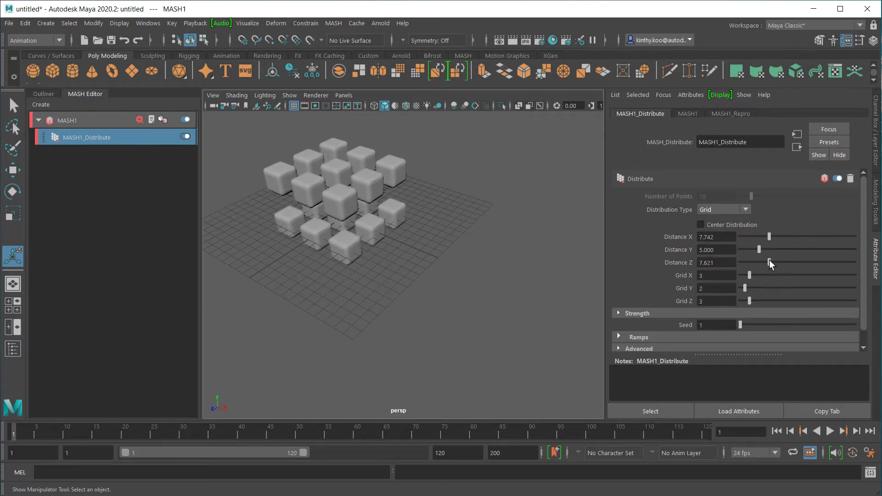
pyautogui.moveTo(484, 301)
pyautogui.keyDown('alt'); pyautogui.mouseDown()
pyautogui.moveTo(431, 281)
pyautogui.moveTo(447, 295)
pyautogui.moveTo(513, 299)
pyautogui.mouseUp(); pyautogui.keyUp('alt')
pyautogui.moveTo(513, 299)
pyautogui.keyDown('alt'); pyautogui.mouseDown(button='right')
pyautogui.moveTo(435, 280)
pyautogui.moveTo(459, 290)
pyautogui.mouseUp(button='right'); pyautogui.keyUp('alt')
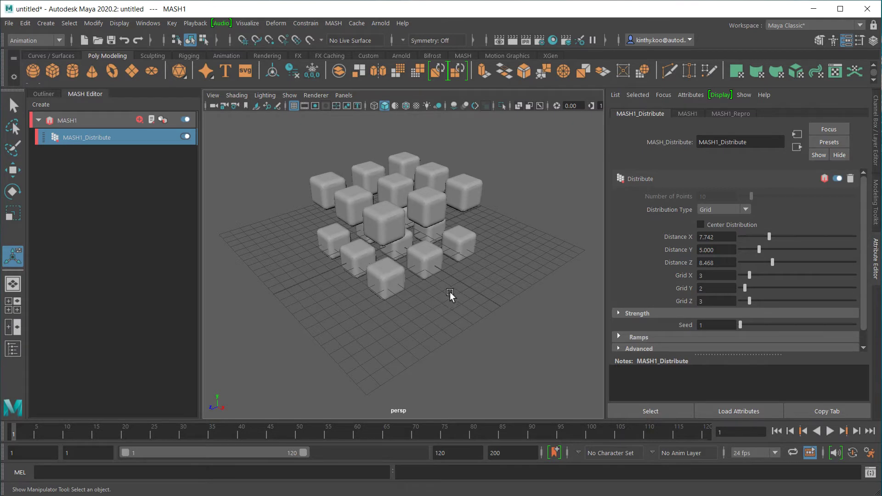
pyautogui.keyDown('alt'); pyautogui.moveTo(450, 291); pyautogui.dragTo(451, 298, button='middle'); pyautogui.keyUp('alt')
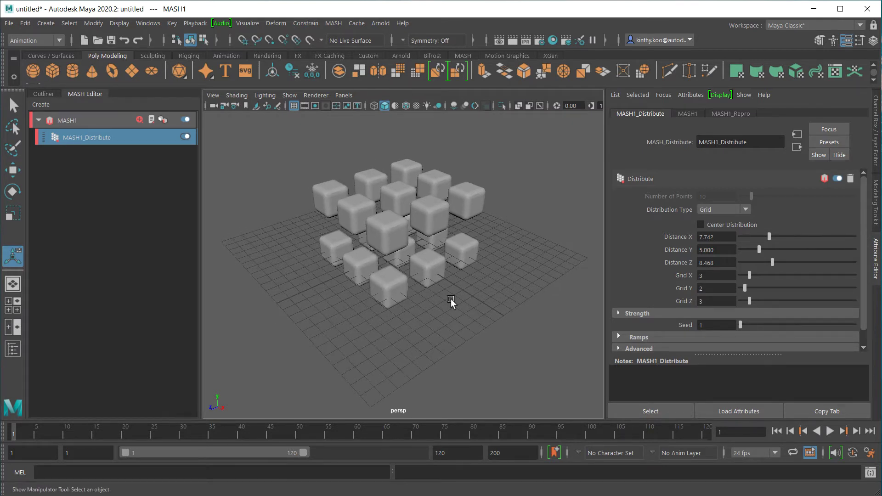
# Add a Dynamics node to the MASH1 network and review its settings.
pyautogui.click(101, 120)
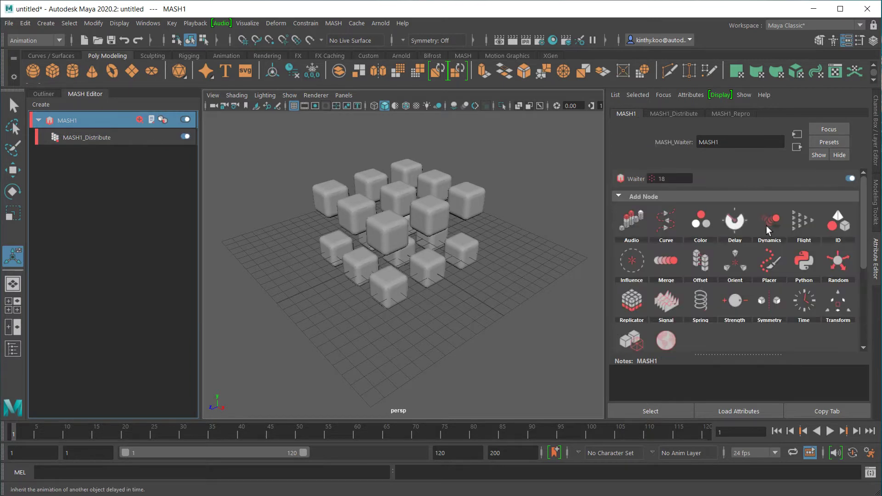
pyautogui.click(801, 228)
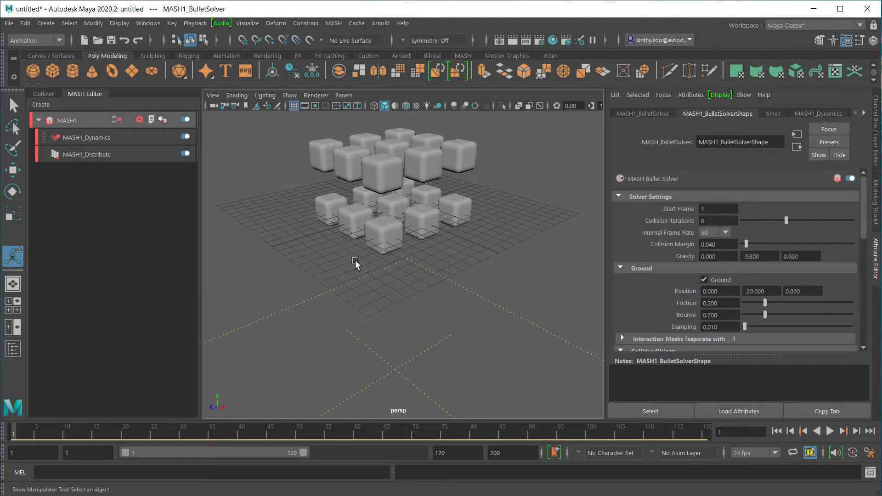
pyautogui.click(122, 138)
pyautogui.scroll(-2, 758, 317)
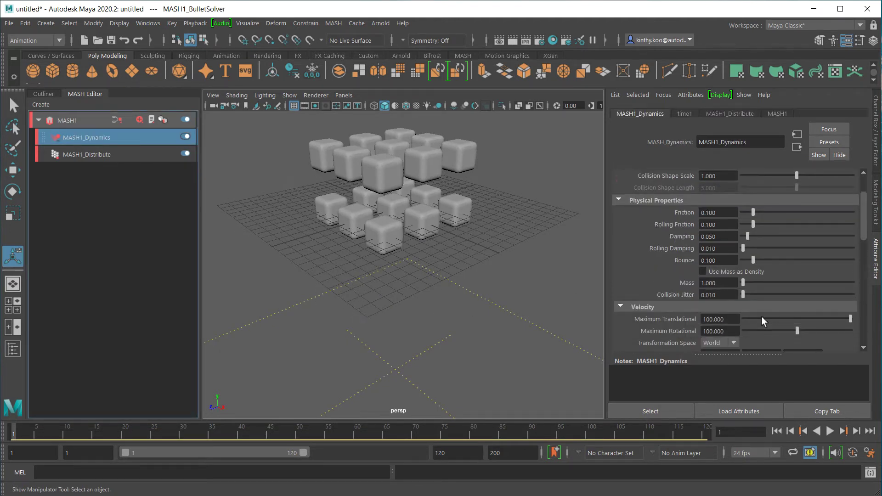
pyautogui.scroll(-1, 761, 316)
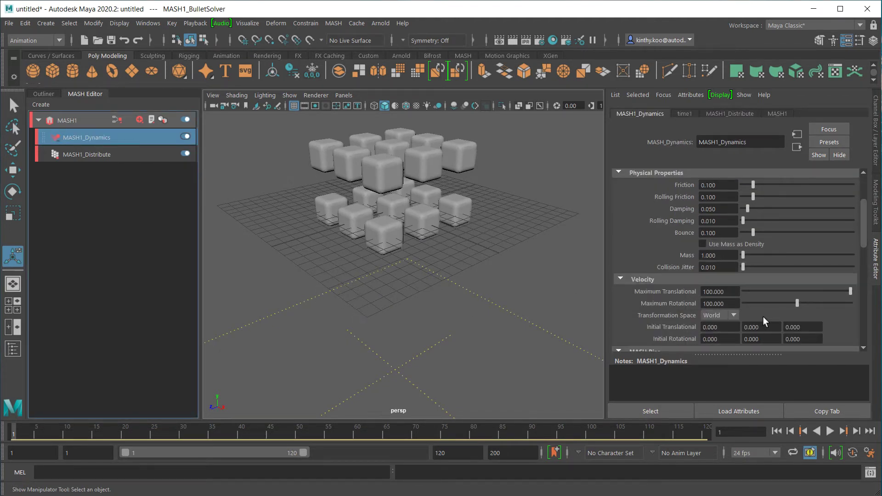
# Raise the MASH1_BulletSolver ground position Y from -20 to 0.
pyautogui.click(45, 94)
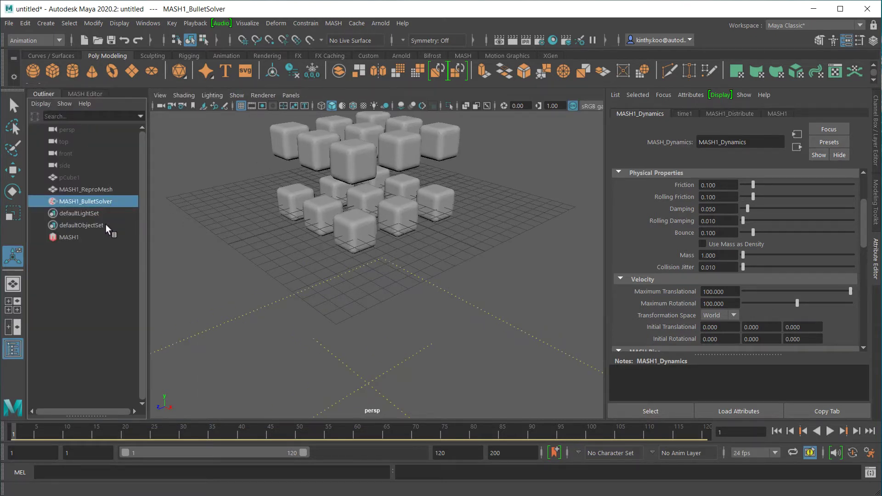
pyautogui.click(110, 202)
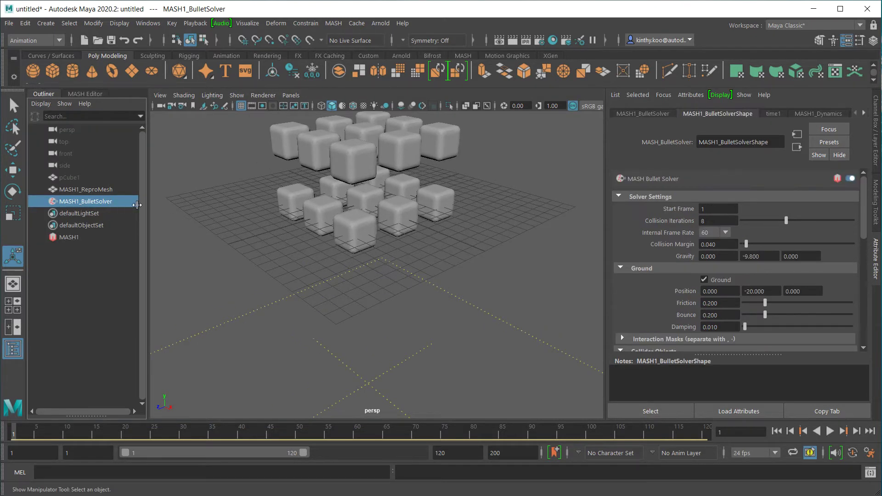
pyautogui.click(773, 291)
pyautogui.write('0.000')
pyautogui.press('Return')
pyautogui.keyDown('alt'); pyautogui.moveTo(391, 265); pyautogui.dragTo(403, 285); pyautogui.keyUp('alt')
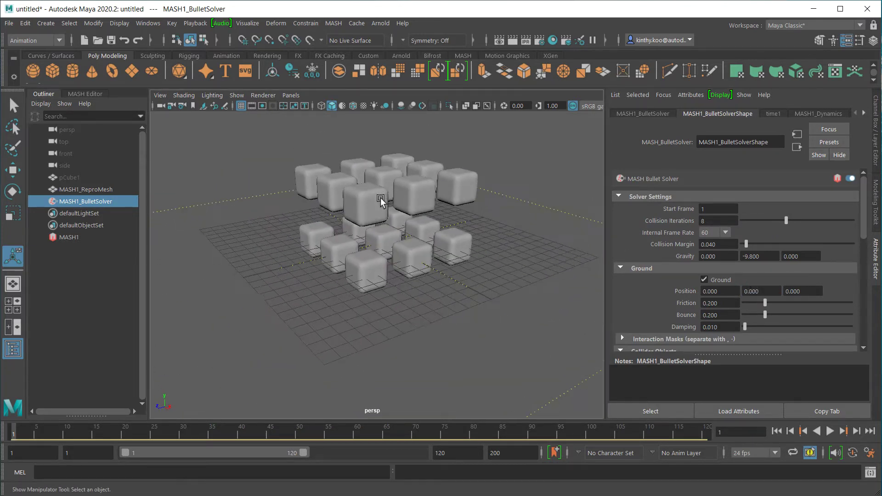
pyautogui.click(85, 94)
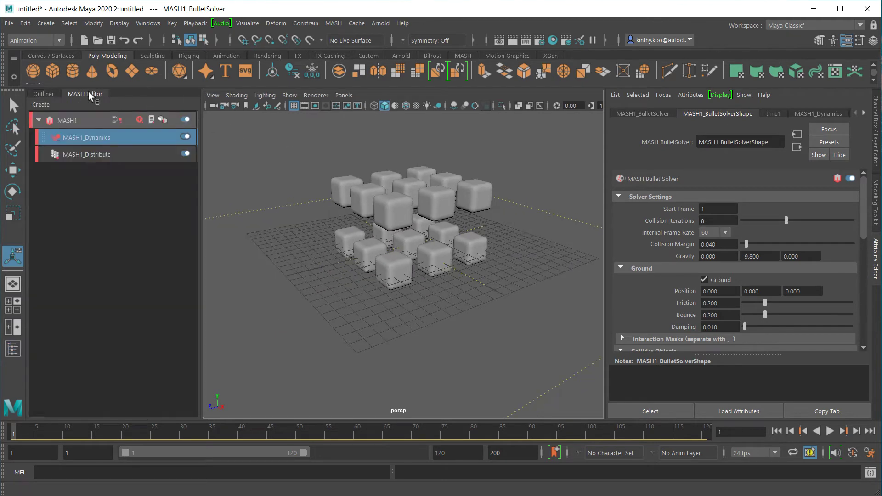
# Add an Offset node that lifts the cubes 6 units in Y.
pyautogui.click(90, 120)
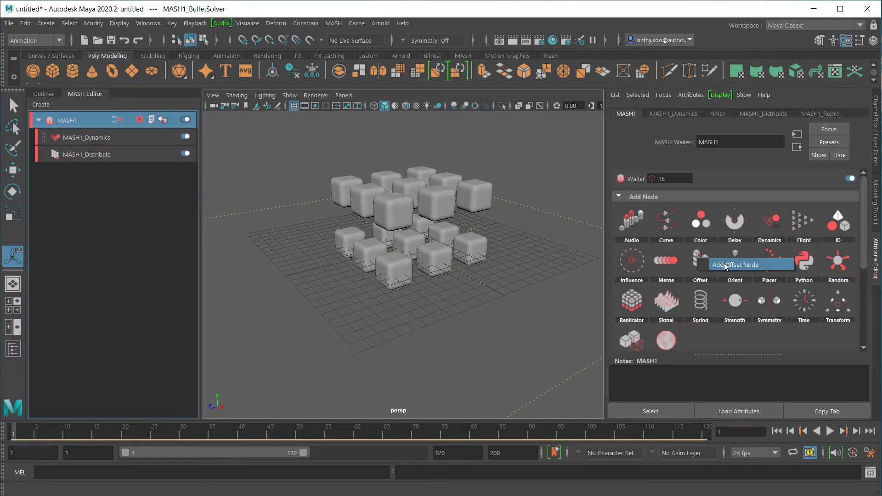
pyautogui.click(696, 260)
pyautogui.click(766, 262)
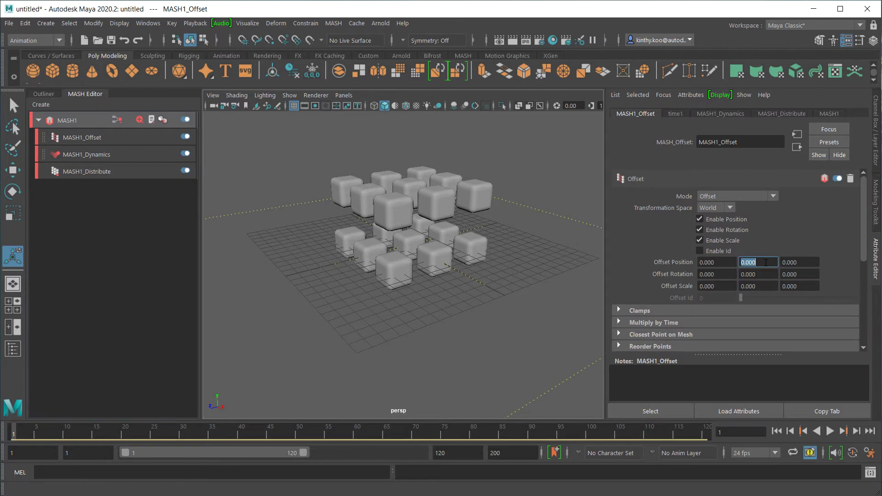
pyautogui.write('6')
pyautogui.press('Return')
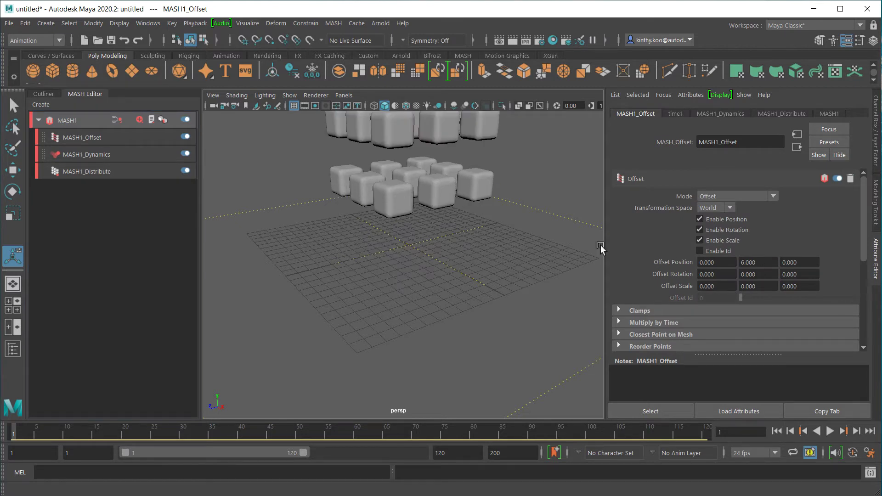
pyautogui.press('f')
pyautogui.keyDown('alt'); pyautogui.moveTo(433, 227); pyautogui.dragTo(447, 236); pyautogui.keyUp('alt')
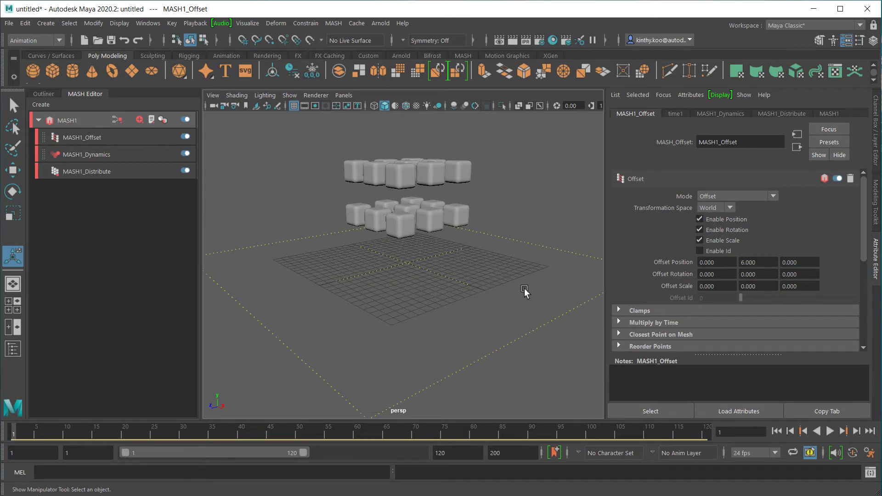
# Play the simulation to watch the cubes drop onto the grid, then rewind to frame 1.
pyautogui.click(831, 431)
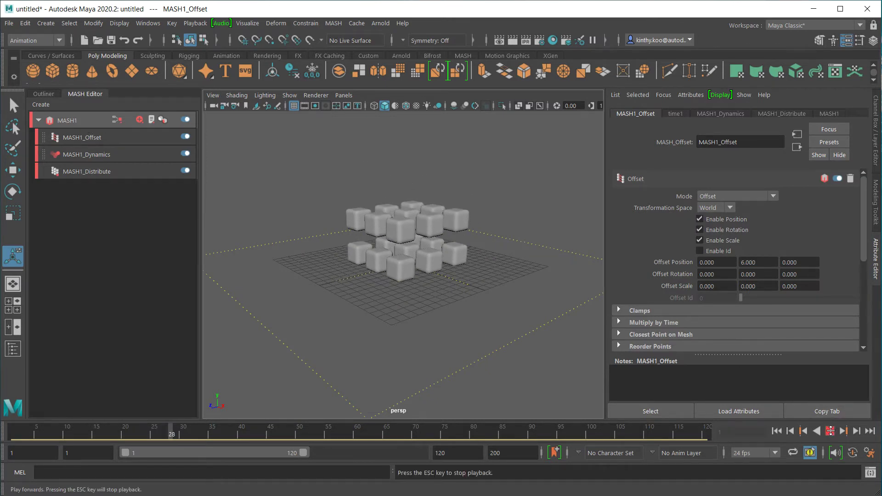
pyautogui.click(830, 430)
pyautogui.click(777, 431)
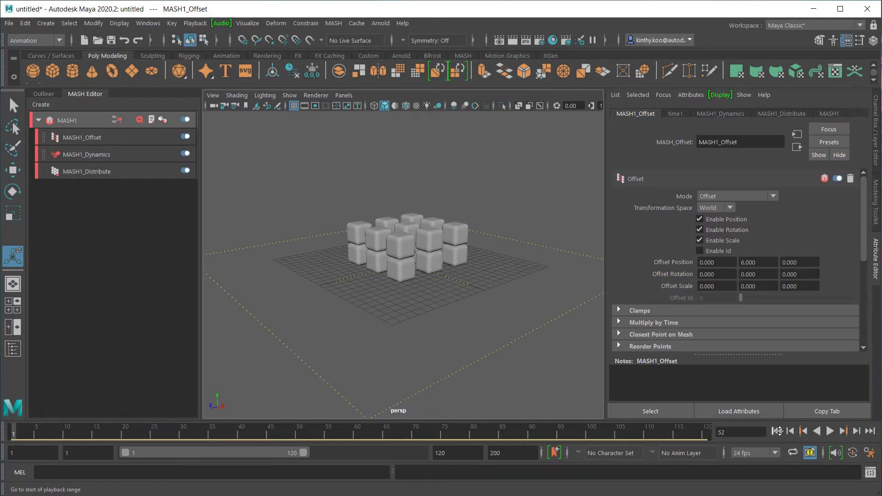
pyautogui.click(97, 121)
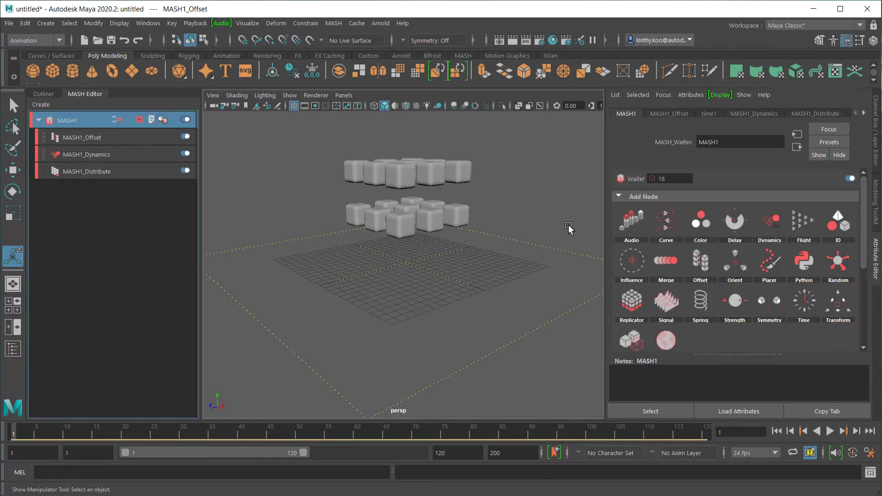
# Add a Random node and preview the fall, returning to frame 1.
pyautogui.click(841, 266)
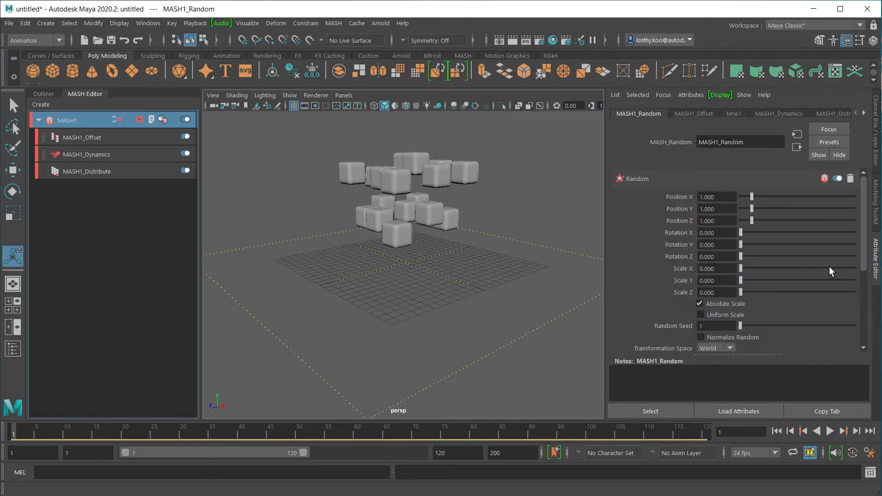
pyautogui.moveTo(447, 252)
pyautogui.keyDown('alt'); pyautogui.mouseDown()
pyautogui.moveTo(429, 270)
pyautogui.moveTo(535, 251)
pyautogui.mouseUp(); pyautogui.keyUp('alt')
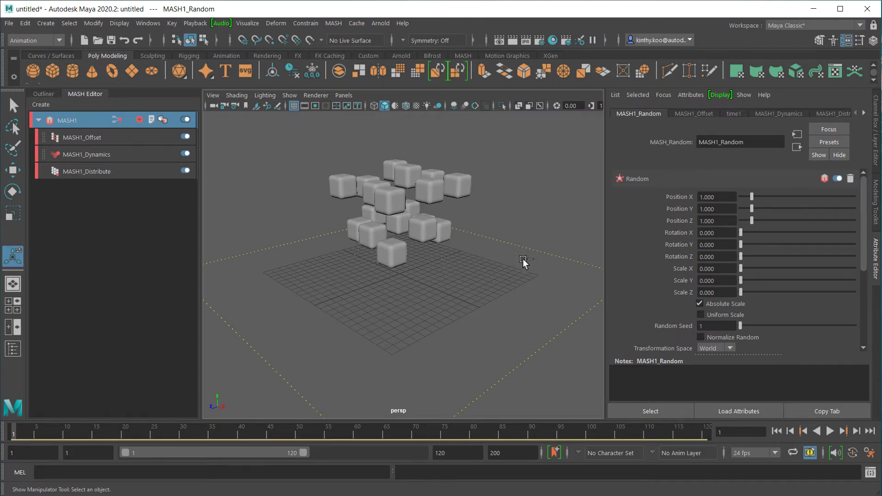
pyautogui.hotkey('alt', 'v')
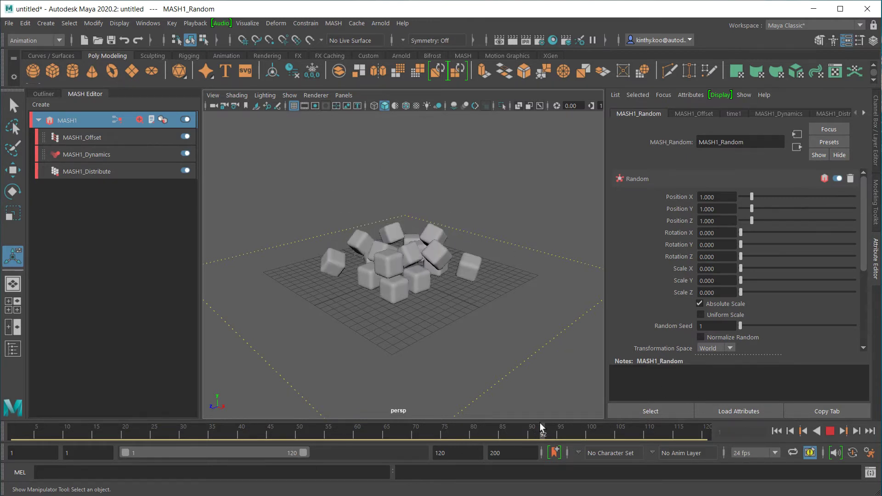
pyautogui.moveTo(113, 422); pyautogui.dragTo(18, 429)
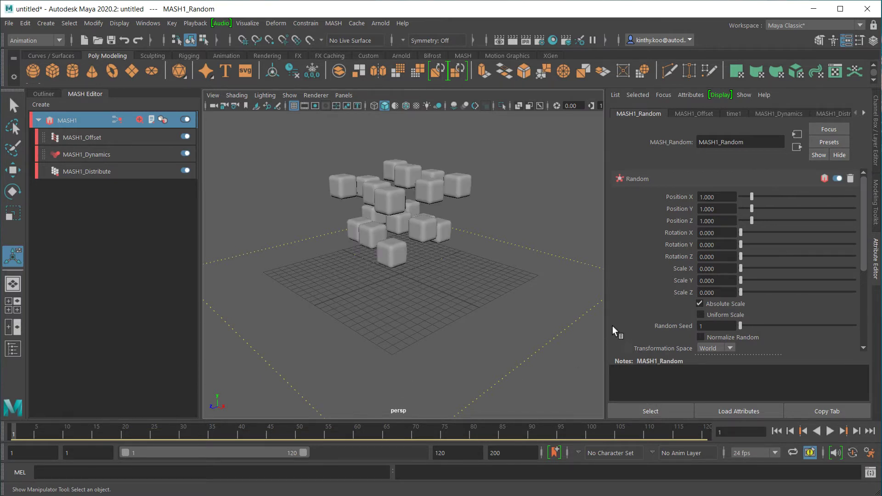
pyautogui.moveTo(562, 296)
pyautogui.keyDown('alt'); pyautogui.mouseDown()
pyautogui.moveTo(522, 291)
pyautogui.moveTo(528, 303)
pyautogui.mouseUp(); pyautogui.keyUp('alt')
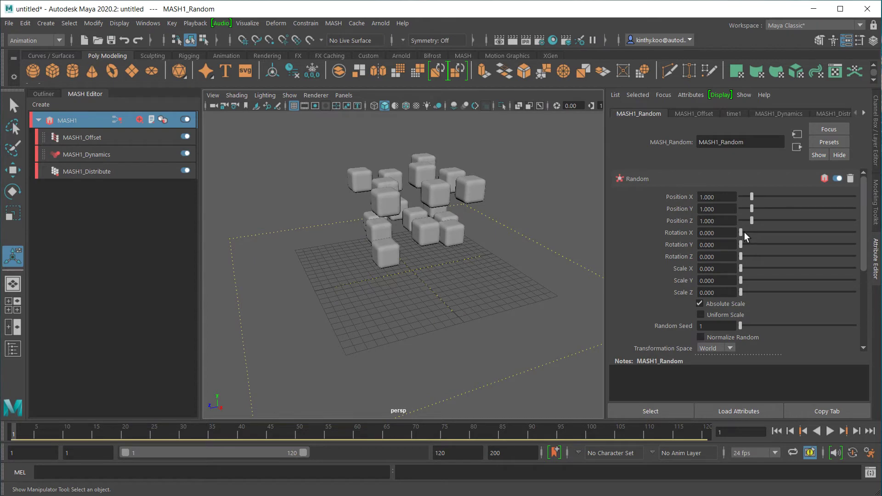
# Set random rotation to X 21.220, Y 19.756, Z 18.293 and replay the tumbling cubes.
pyautogui.click(752, 243)
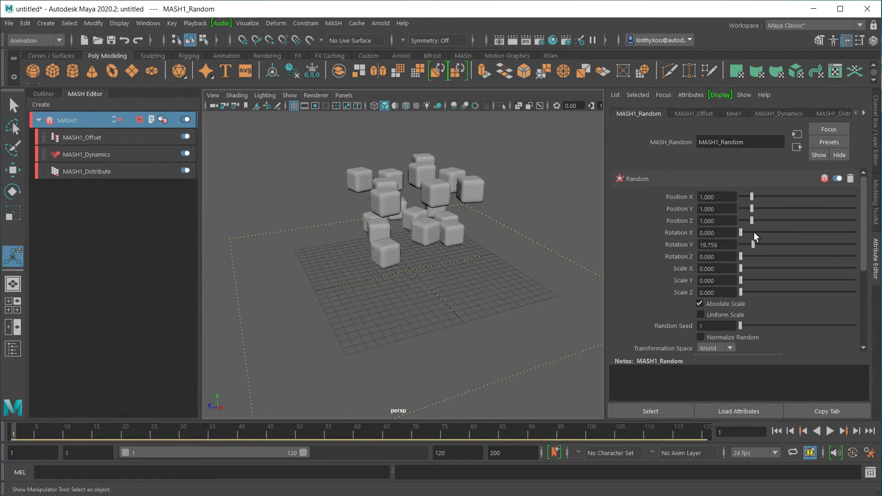
pyautogui.click(754, 233)
pyautogui.click(752, 256)
pyautogui.moveTo(442, 229)
pyautogui.keyDown('alt'); pyautogui.mouseDown()
pyautogui.moveTo(502, 213)
pyautogui.moveTo(528, 220)
pyautogui.moveTo(420, 222)
pyautogui.moveTo(463, 221)
pyautogui.mouseUp(); pyautogui.keyUp('alt')
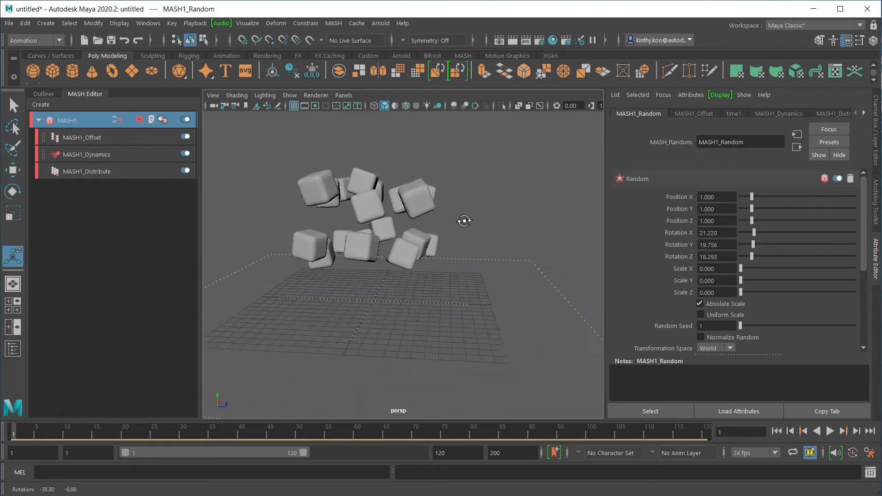
pyautogui.scroll(-1, 654, 274)
pyautogui.scroll(-1, 653, 274)
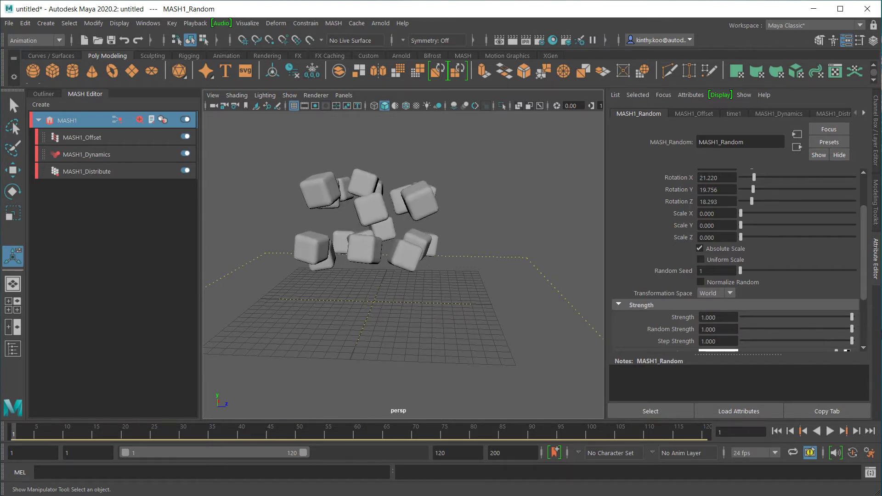
pyautogui.moveTo(331, 216)
pyautogui.keyDown('alt'); pyautogui.mouseDown()
pyautogui.moveTo(364, 225)
pyautogui.moveTo(311, 242)
pyautogui.moveTo(325, 270)
pyautogui.moveTo(384, 218)
pyautogui.moveTo(384, 227)
pyautogui.moveTo(437, 222)
pyautogui.moveTo(407, 219)
pyautogui.mouseUp(); pyautogui.keyUp('alt')
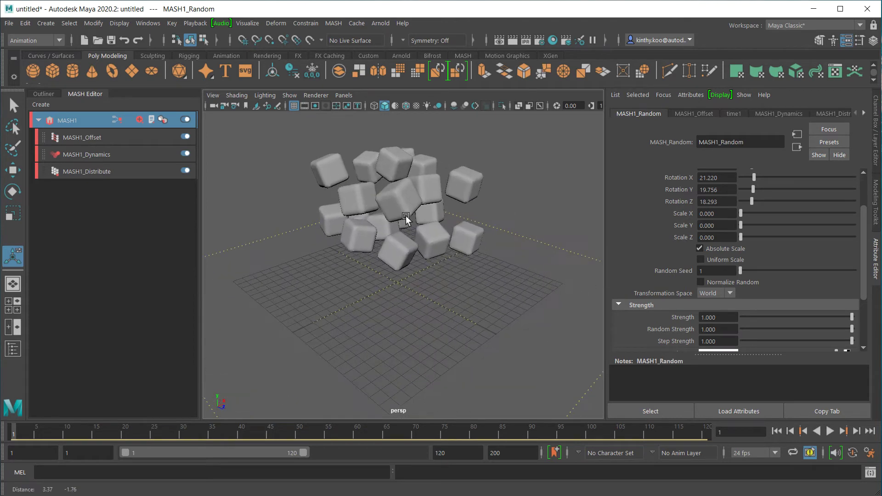
pyautogui.click(829, 431)
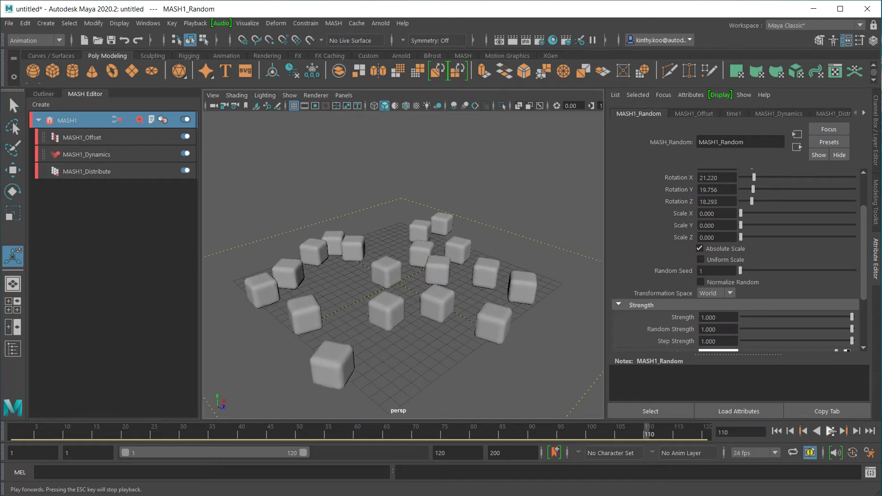
# Extend playback to frame 200, test it, and show MASH1_Dynamics' physical properties.
pyautogui.click(830, 431)
pyautogui.moveTo(498, 365)
pyautogui.keyDown('alt'); pyautogui.mouseDown()
pyautogui.moveTo(418, 356)
pyautogui.moveTo(564, 389)
pyautogui.mouseUp(); pyautogui.keyUp('alt')
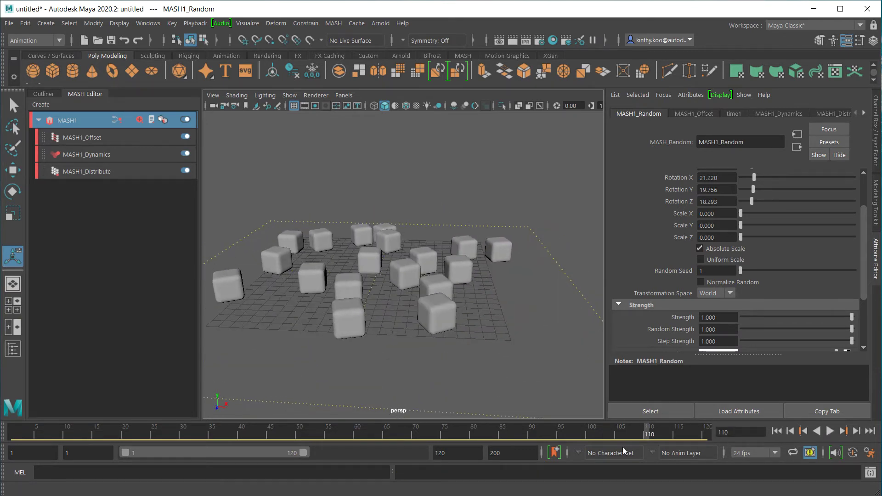
pyautogui.write('200')
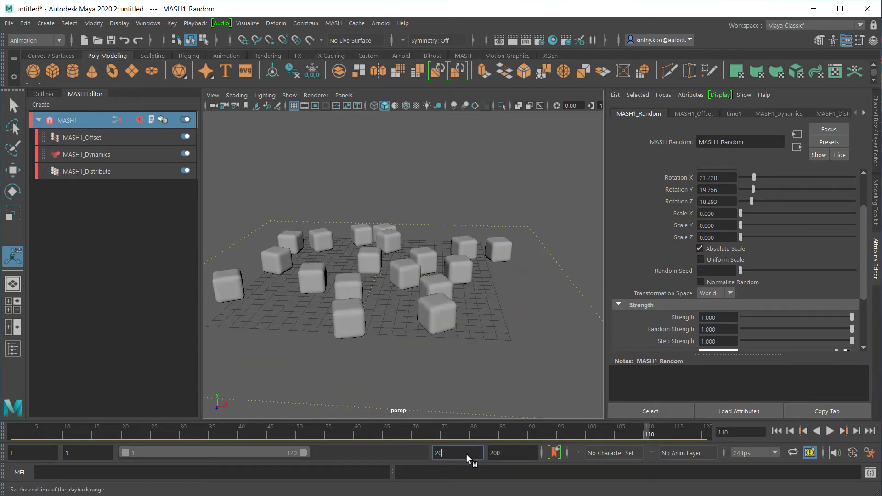
pyautogui.press('Return')
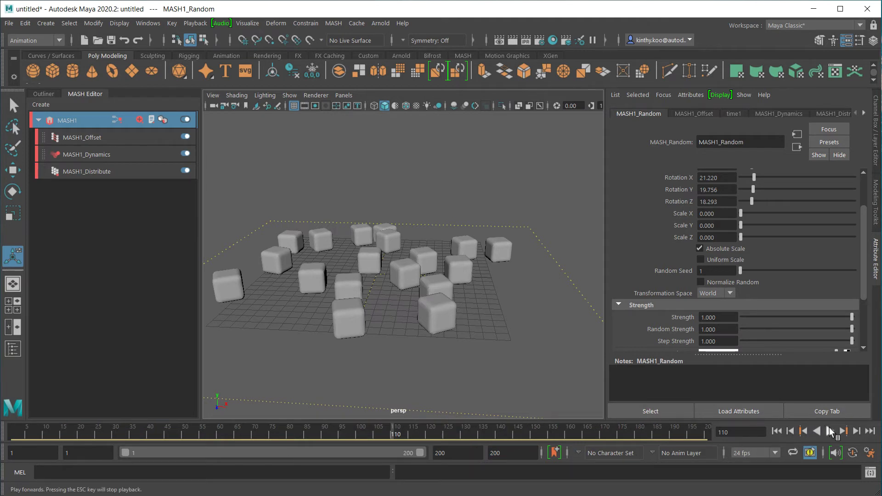
pyautogui.click(830, 431)
pyautogui.click(829, 431)
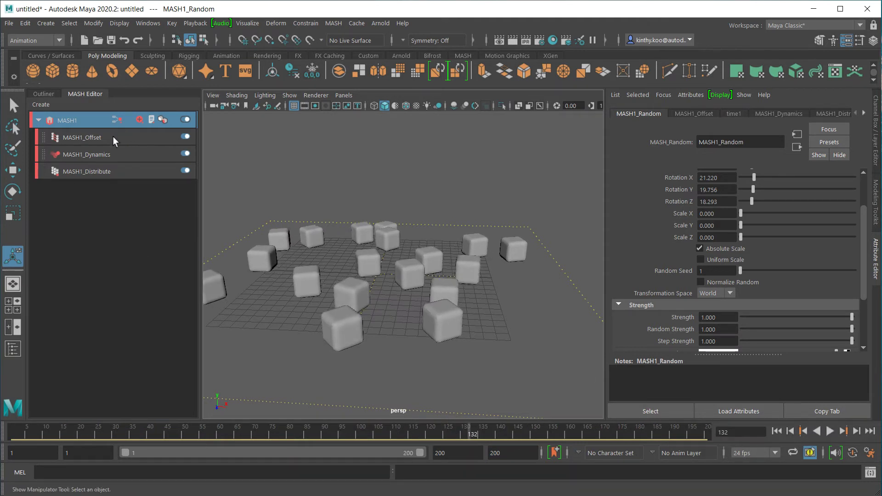
pyautogui.click(115, 154)
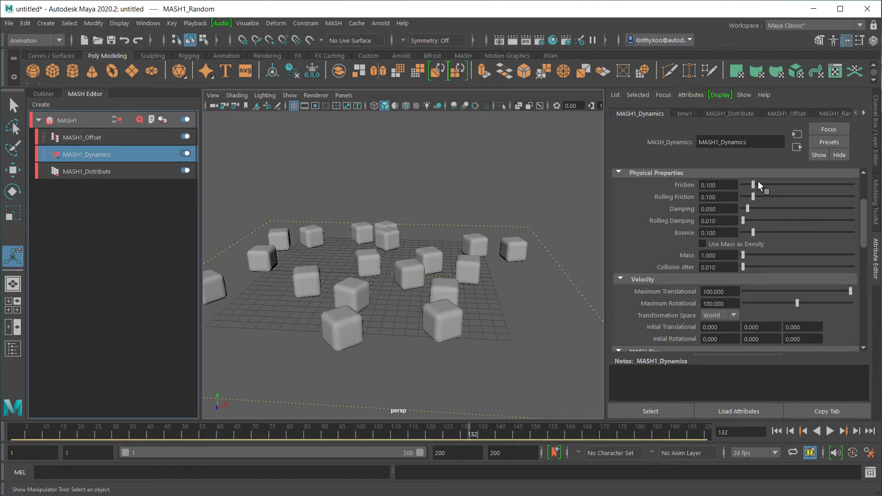
# Set Damping to 0.167 and Bounce to 0.237, then replay until the cubes settle.
pyautogui.click(760, 205)
pyautogui.click(768, 227)
pyautogui.click(776, 432)
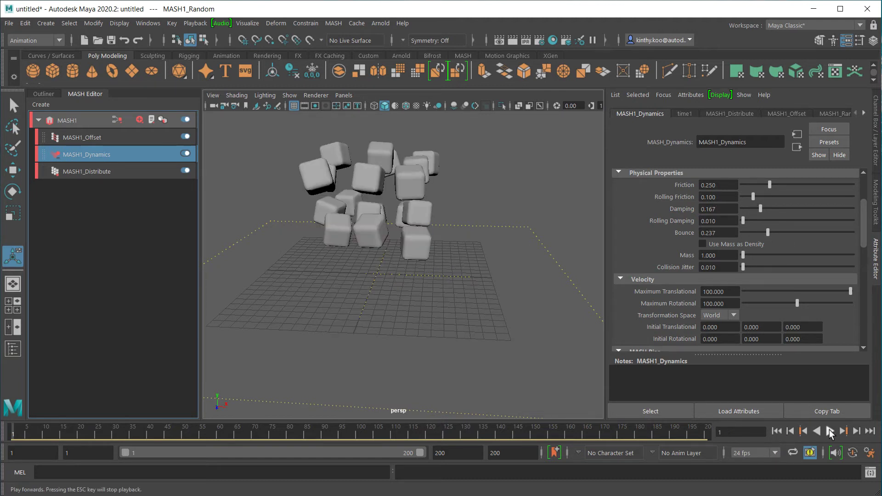
pyautogui.click(828, 430)
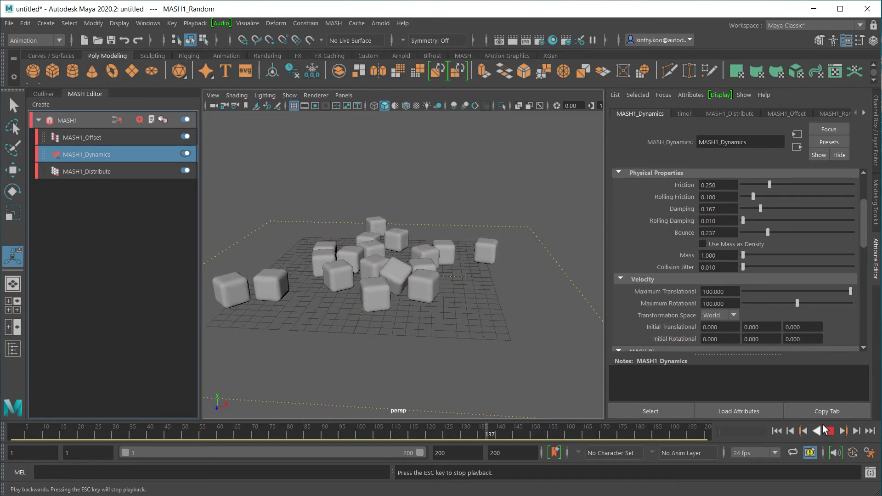
pyautogui.click(831, 429)
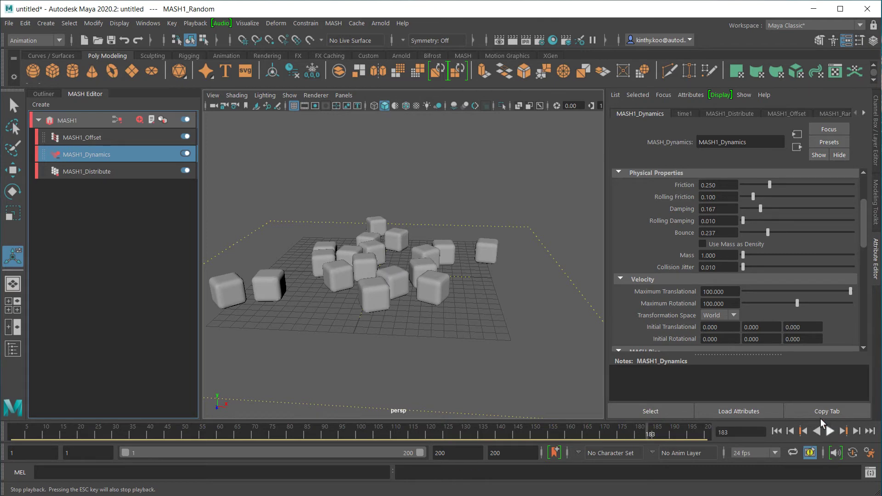
pyautogui.keyDown('alt'); pyautogui.moveTo(505, 296); pyautogui.dragTo(492, 292); pyautogui.keyUp('alt')
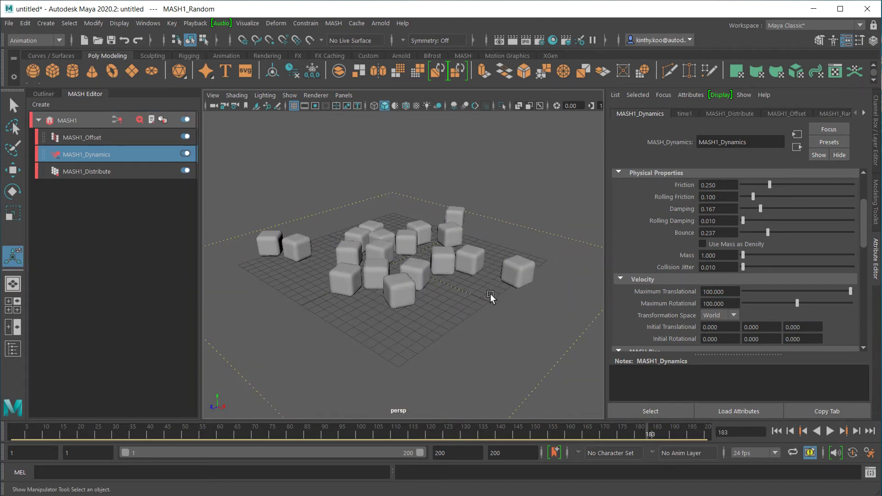
# Rewind to frame 1 and attach Jiggle deformer MASH_Jiggle1 to the MASH1_ReproMesh cubes.
pyautogui.click(413, 267)
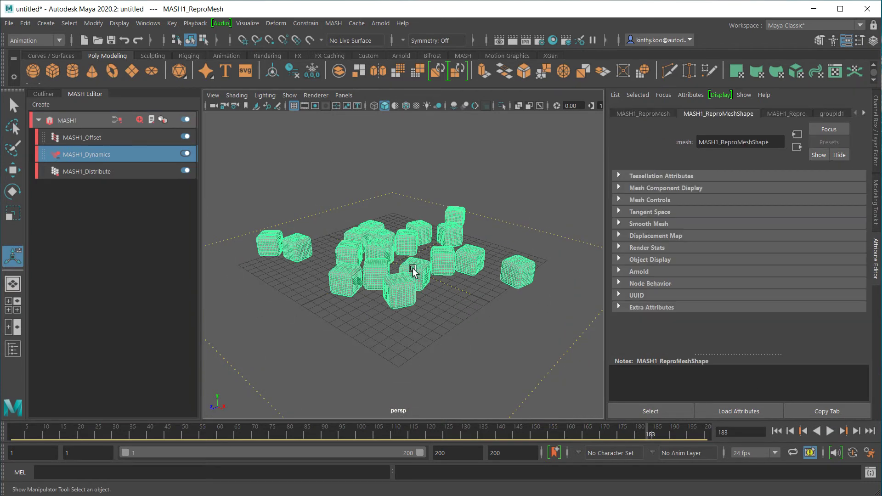
pyautogui.click(776, 430)
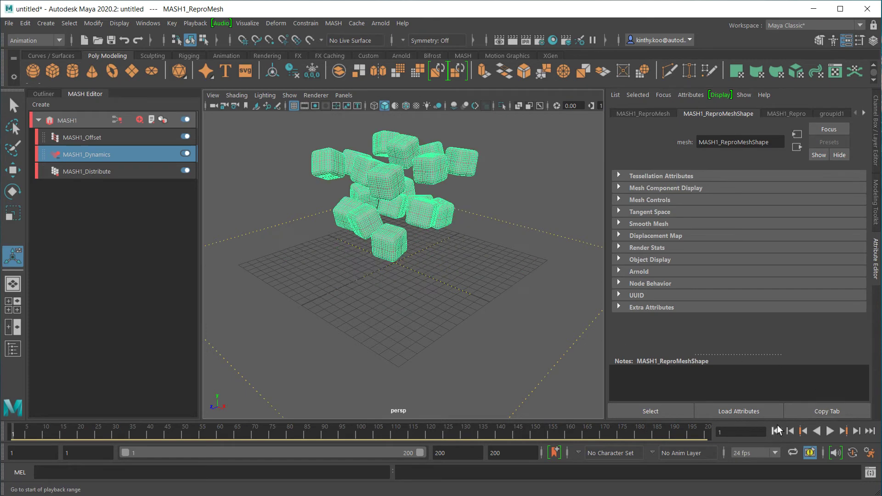
pyautogui.keyDown('alt'); pyautogui.moveTo(451, 258); pyautogui.dragTo(452, 195); pyautogui.keyUp('alt')
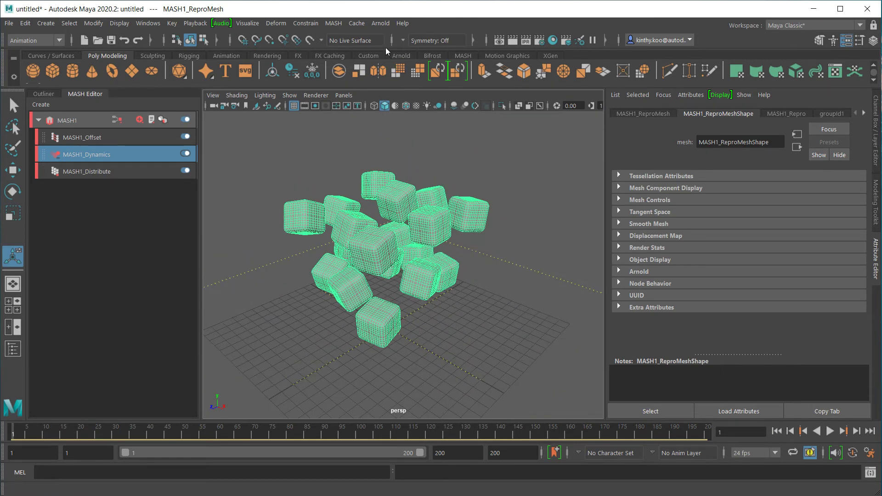
pyautogui.click(335, 23)
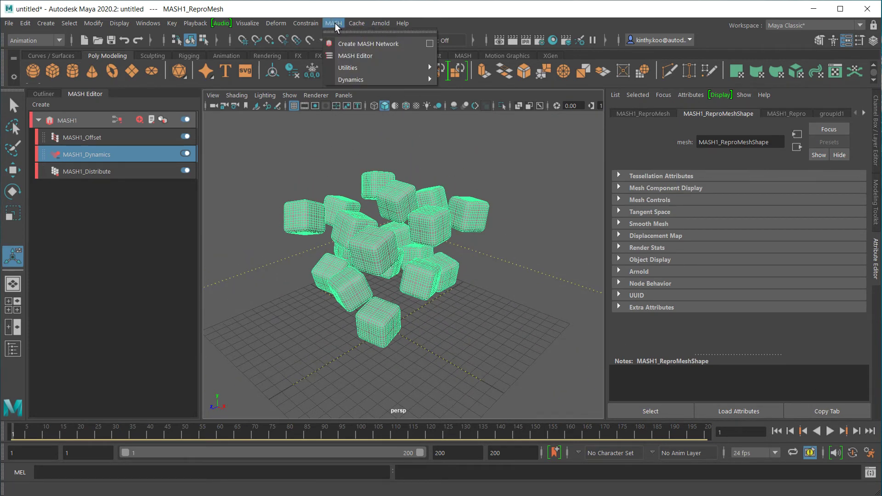
pyautogui.moveTo(348, 67)
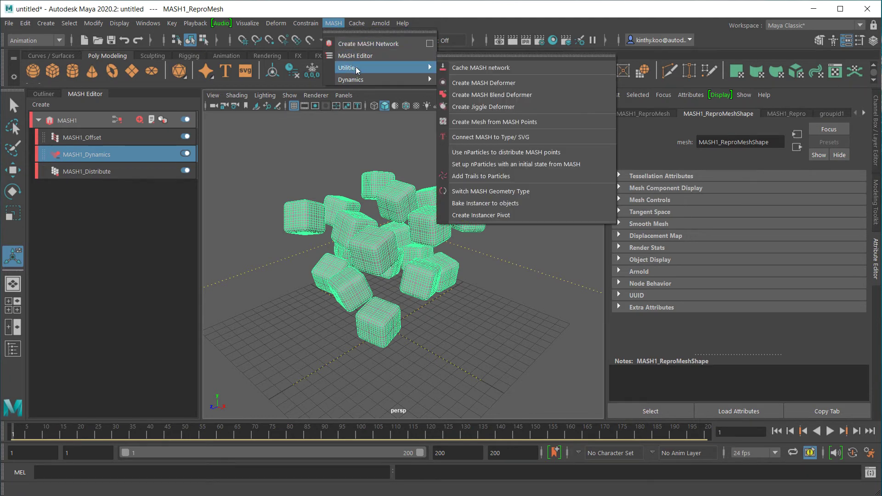
pyautogui.click(498, 109)
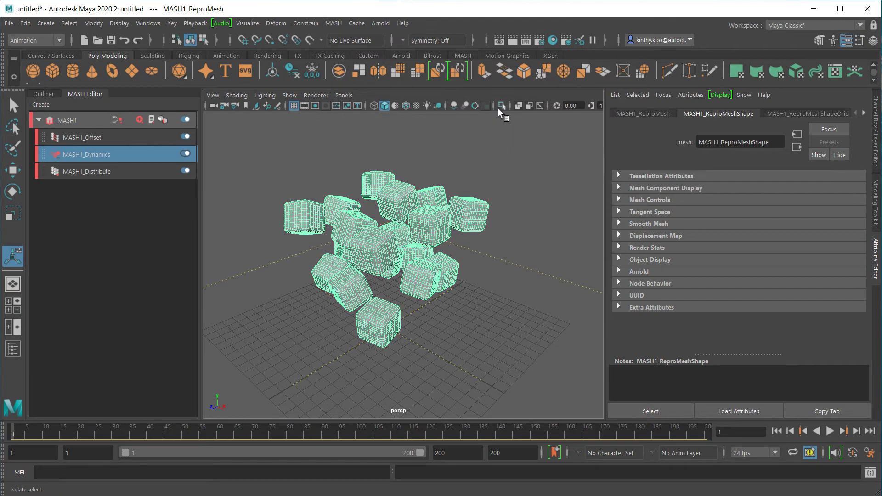
pyautogui.click(863, 113)
pyautogui.click(864, 113)
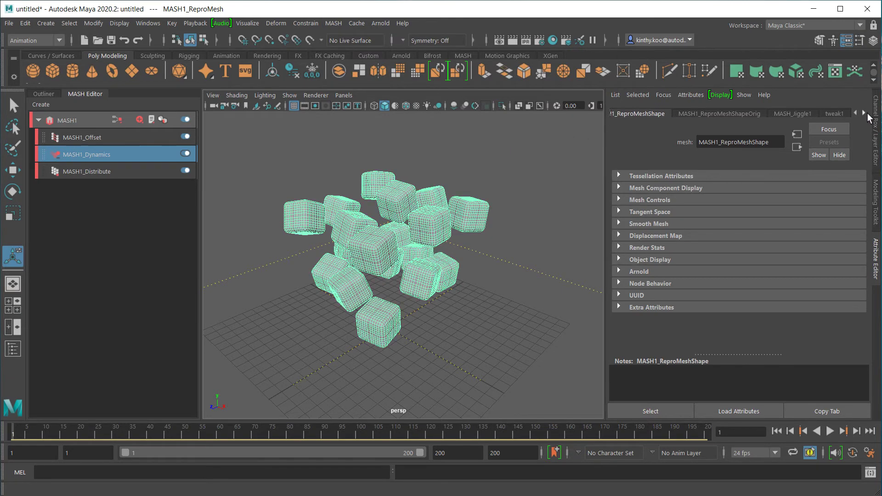
# Show MASH_Jiggle1's default settings (damping 0.200, stiffness 0.200) and play the falling cubes.
pyautogui.click(794, 114)
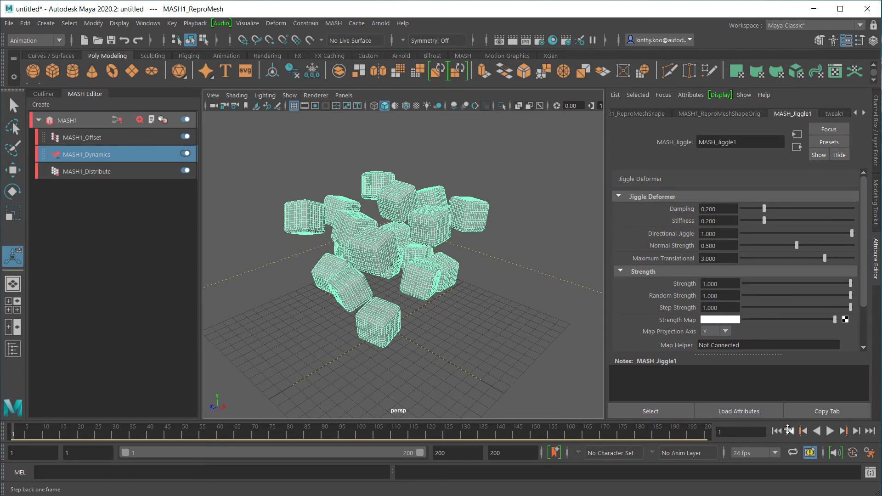
pyautogui.click(830, 431)
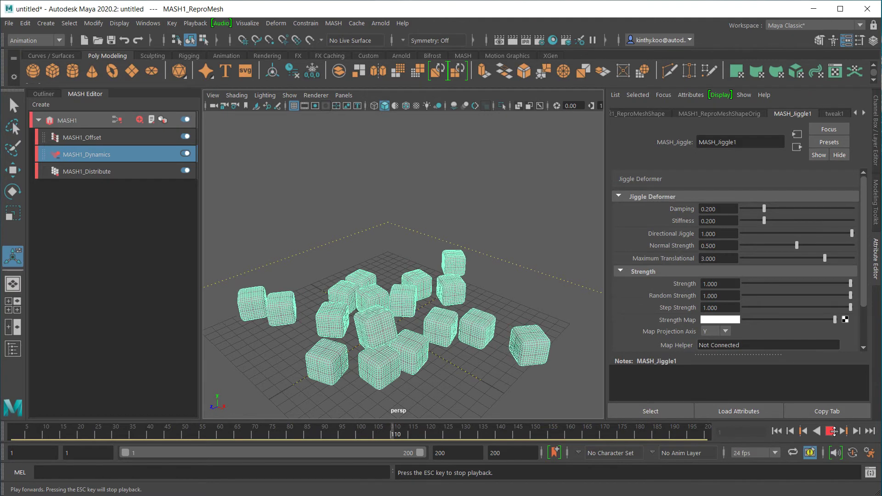
# Try a looser jiggle Stiffness of 0.058 and replay the fall from the first frame.
pyautogui.click(832, 430)
pyautogui.click(779, 432)
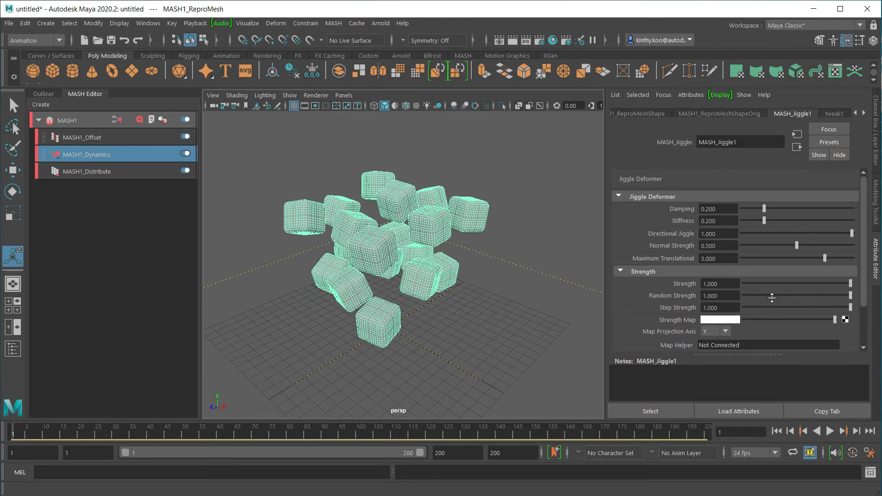
pyautogui.click(748, 221)
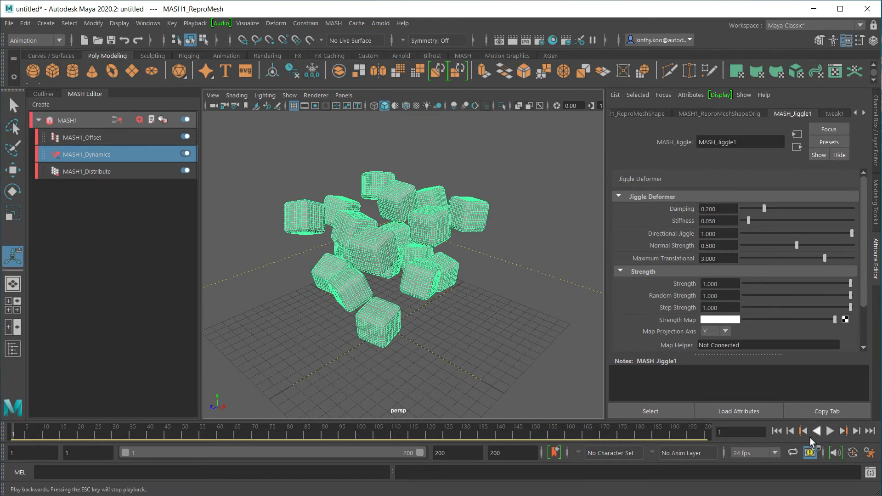
pyautogui.click(830, 431)
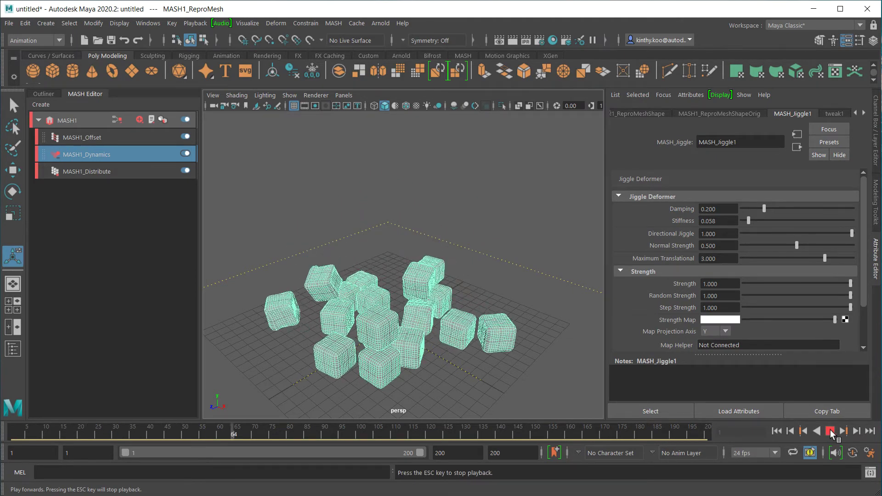
pyautogui.click(831, 430)
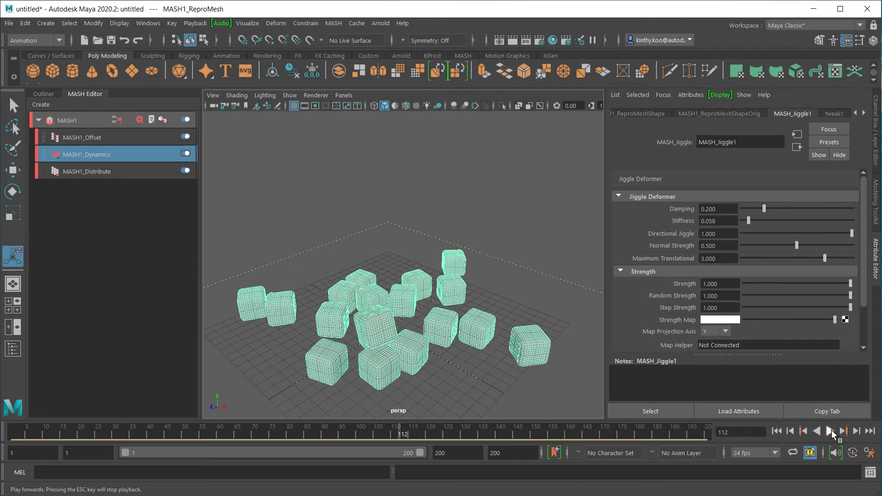
# Raise Stiffness to 0.112, lower Damping to 0.050, and replay from the start to frame 107.
pyautogui.click(754, 219)
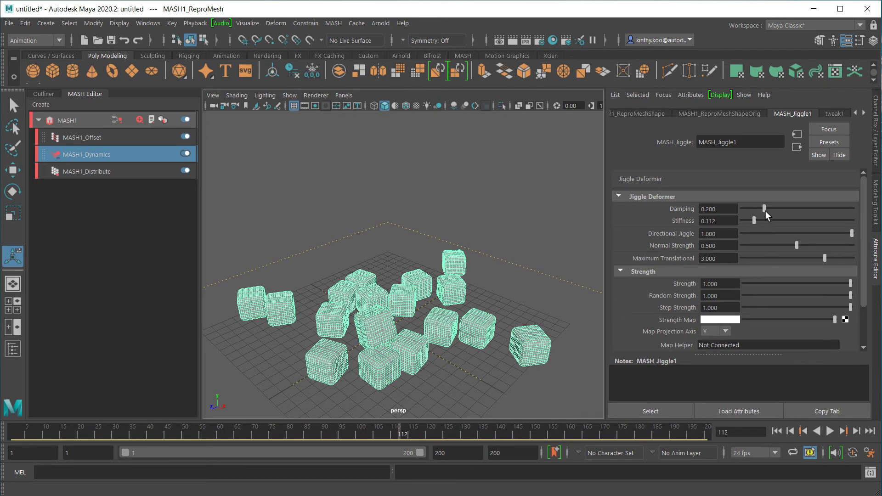
pyautogui.moveTo(764, 208); pyautogui.dragTo(749, 209)
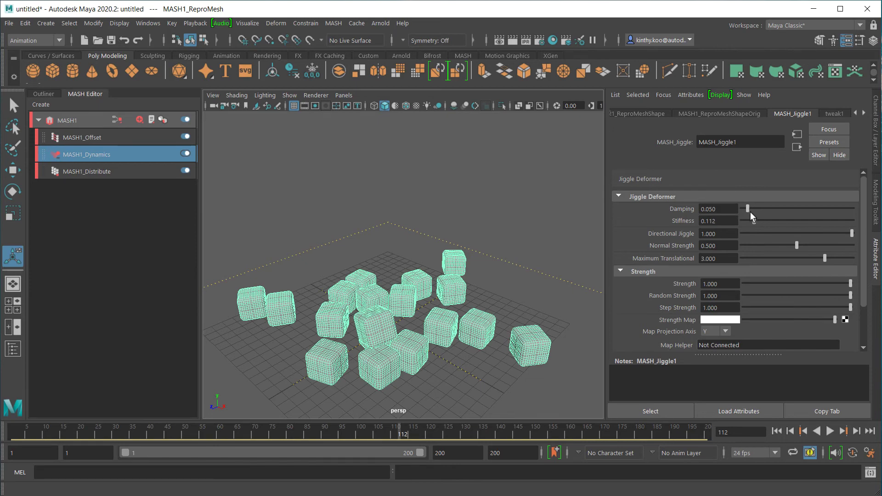
pyautogui.click(782, 431)
pyautogui.click(832, 429)
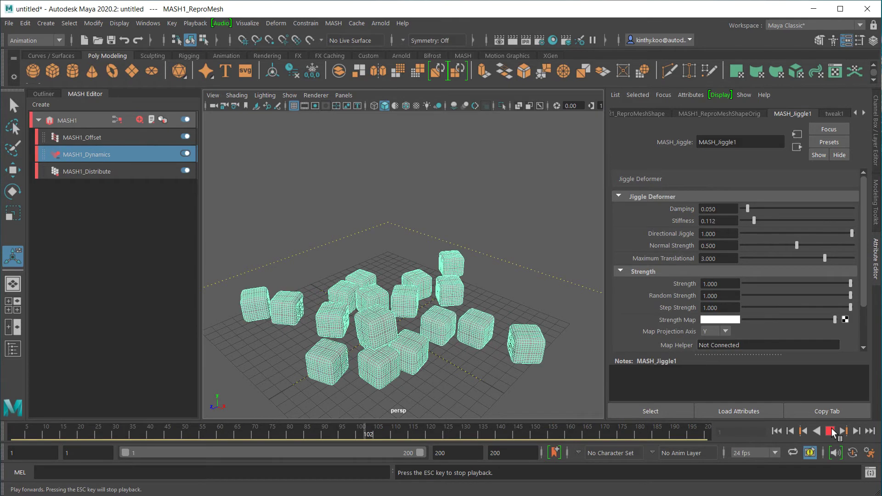
pyautogui.click(831, 428)
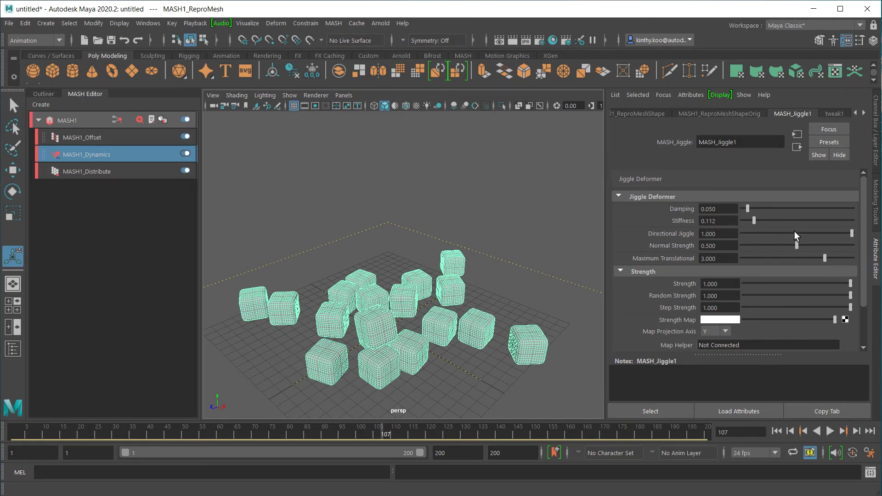
# Lower Directional Jiggle to 0.025 and replay the simulation from the first frame.
pyautogui.moveTo(813, 233); pyautogui.dragTo(797, 232)
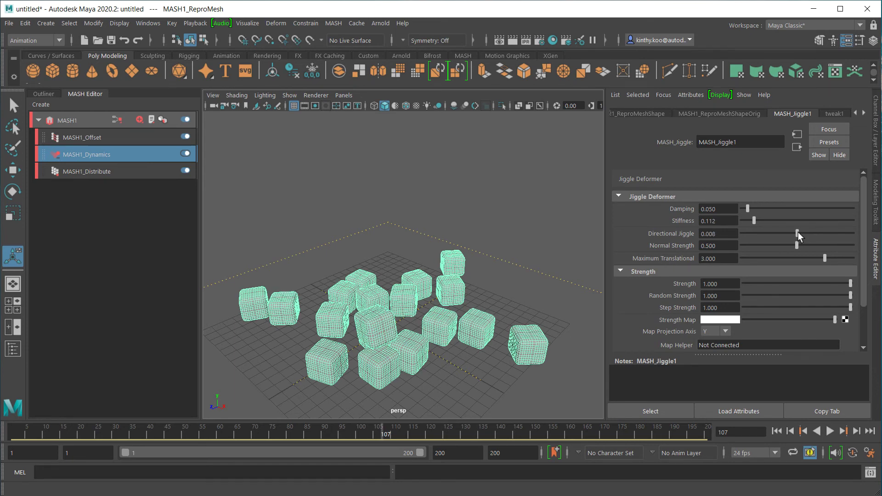
pyautogui.click(777, 430)
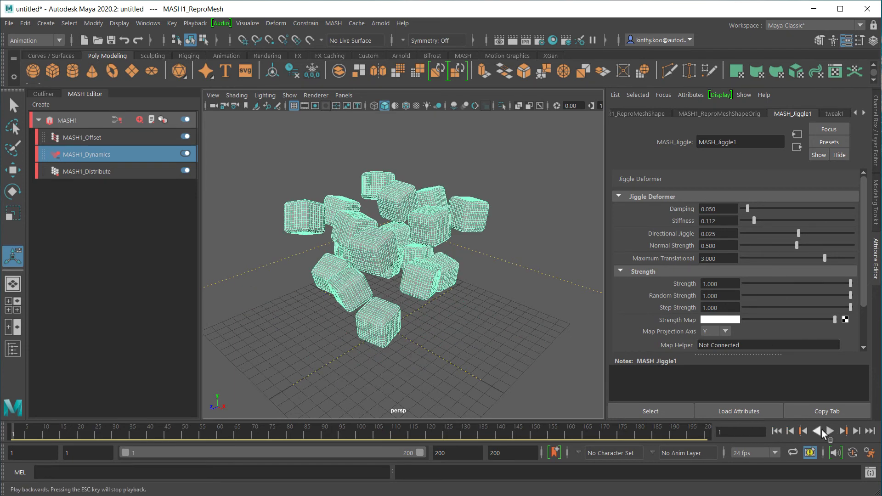
pyautogui.click(831, 430)
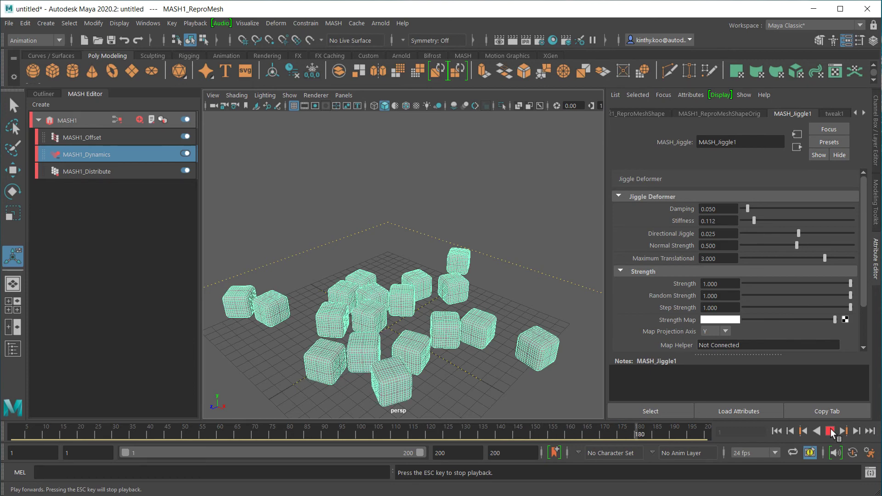
pyautogui.click(833, 433)
# Orbit the view down close to the cubes and replay the simulation from the start.
pyautogui.keyDown('alt'); pyautogui.moveTo(376, 294); pyautogui.dragTo(524, 295); pyautogui.keyUp('alt')
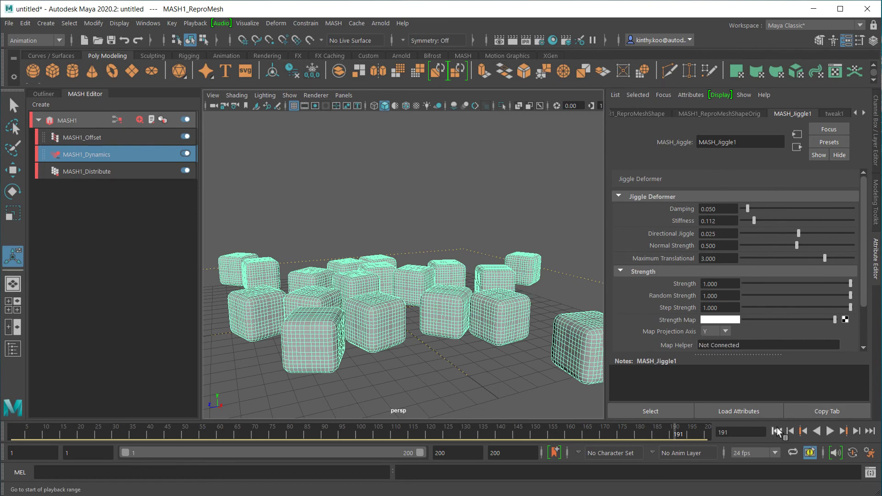
pyautogui.click(777, 431)
pyautogui.click(829, 430)
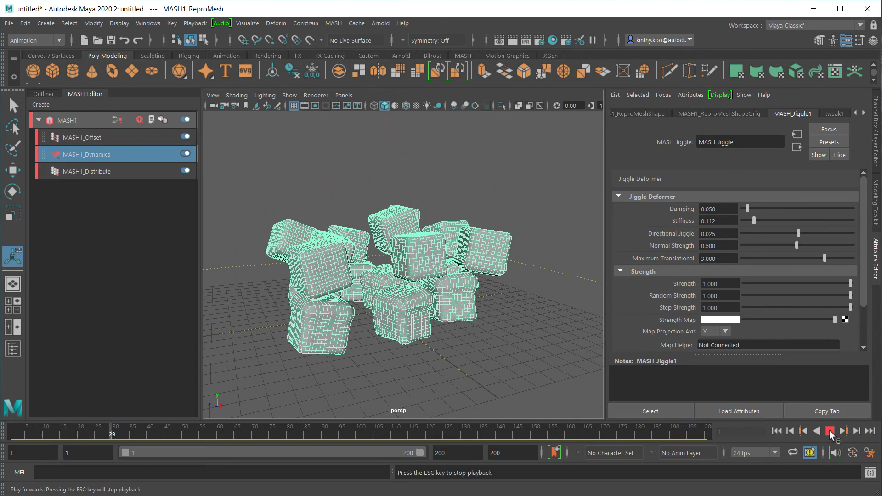